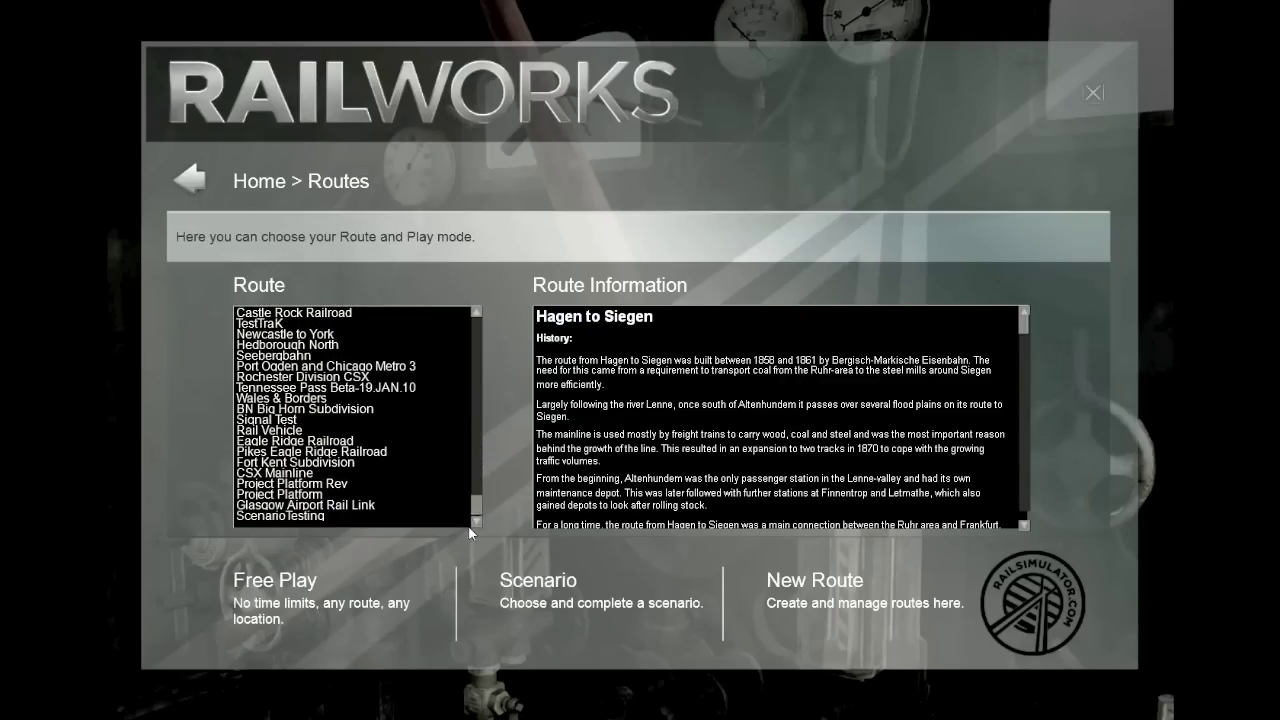
Select the ScenarioTesting route and open its scenario list showing Free roam
click(312, 518)
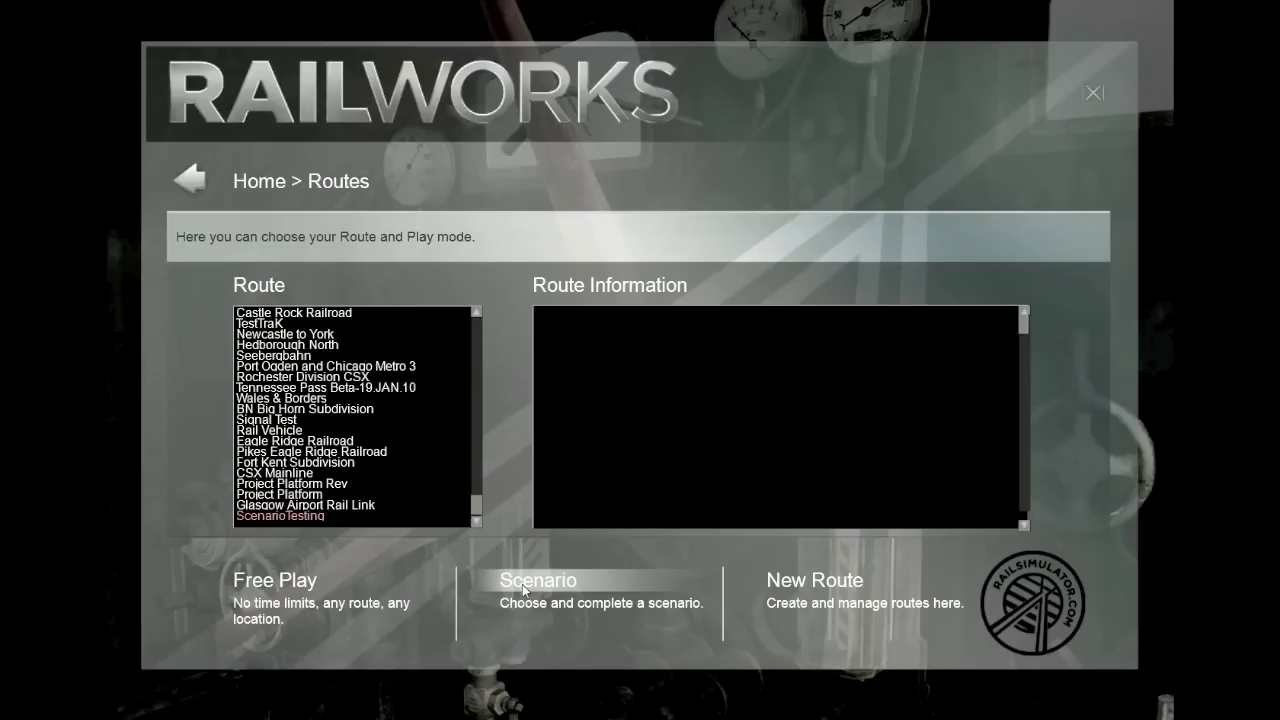
scroll(526, 585, up, 2)
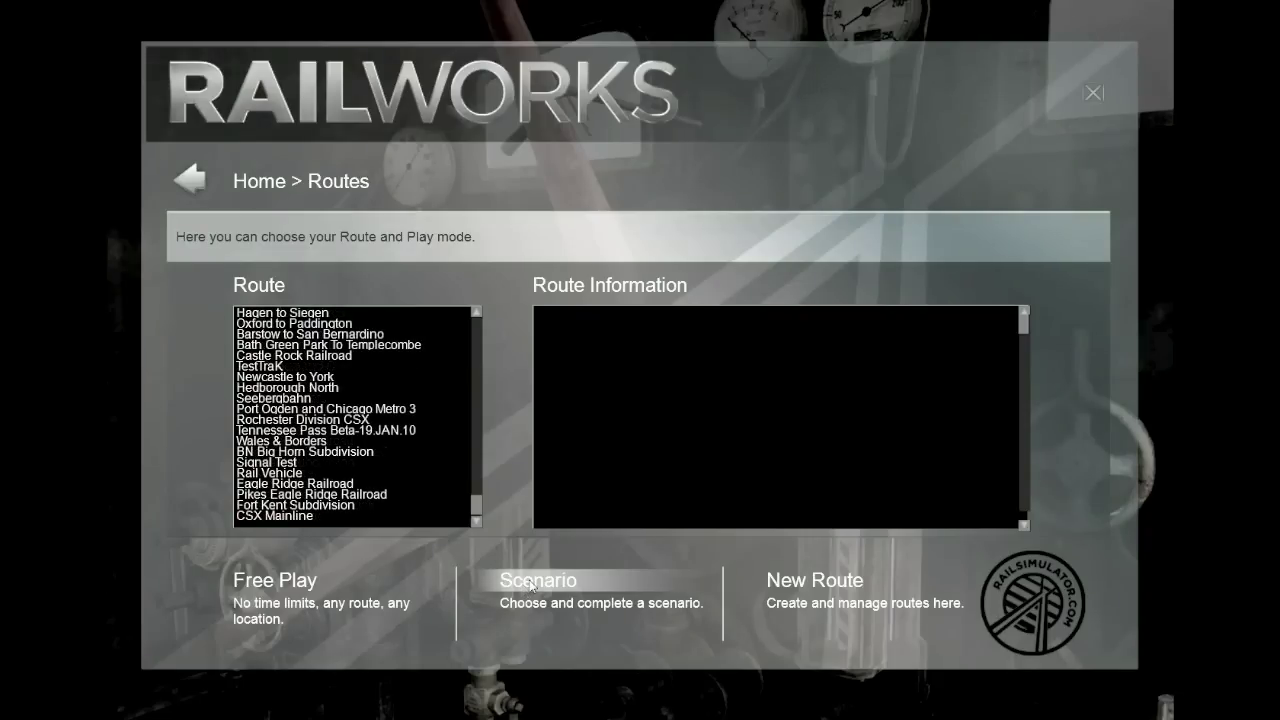
click(531, 584)
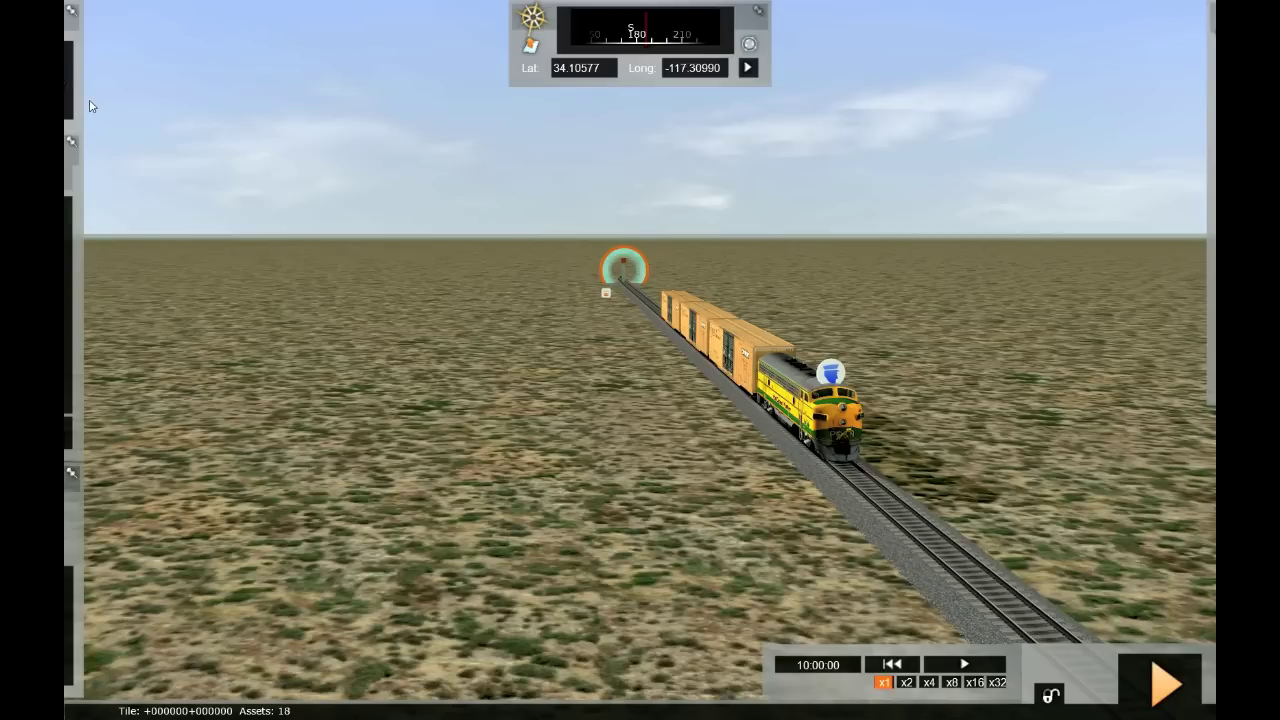
Bring up the Scenario Tools and the object asset library panel
mouse_move(84, 102)
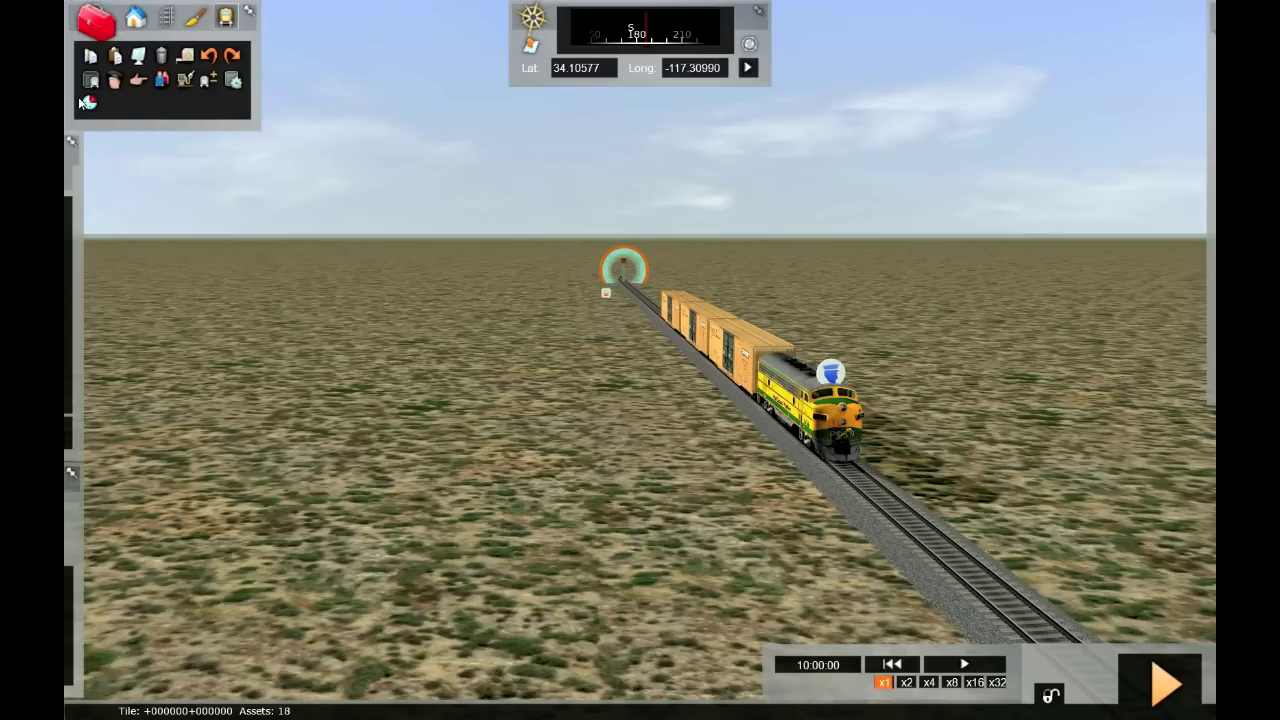
click(237, 29)
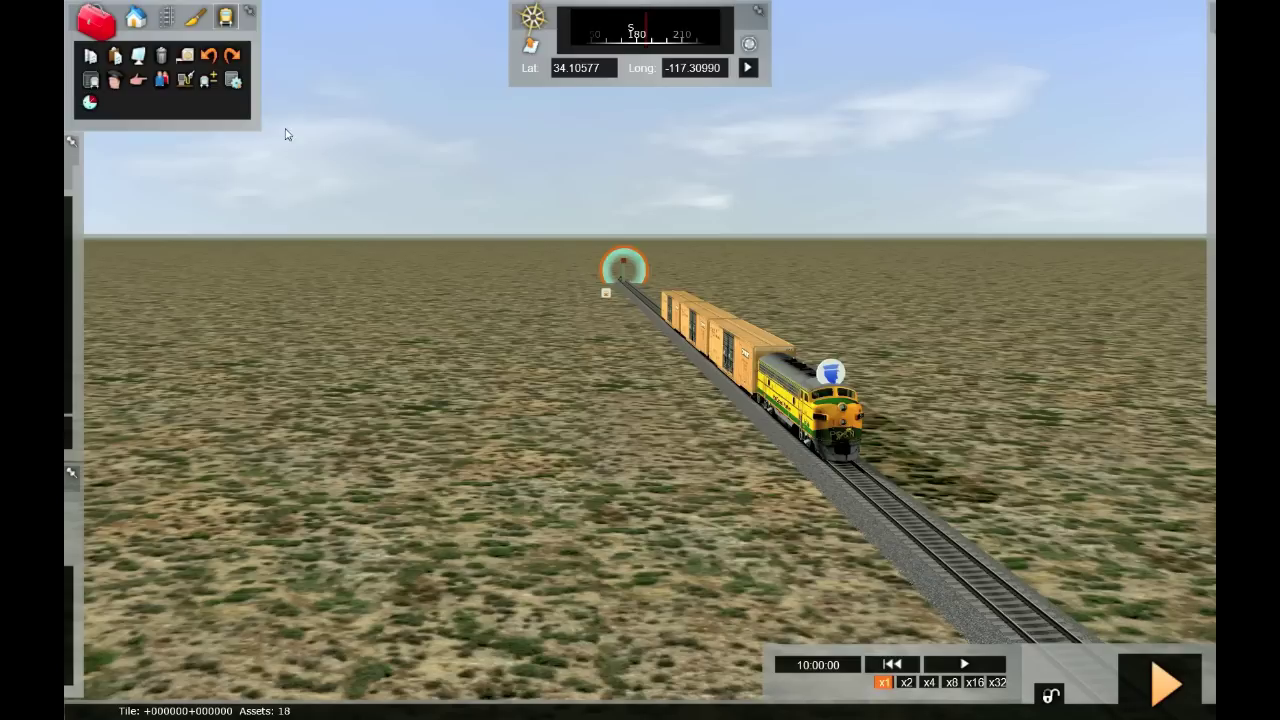
mouse_move(83, 175)
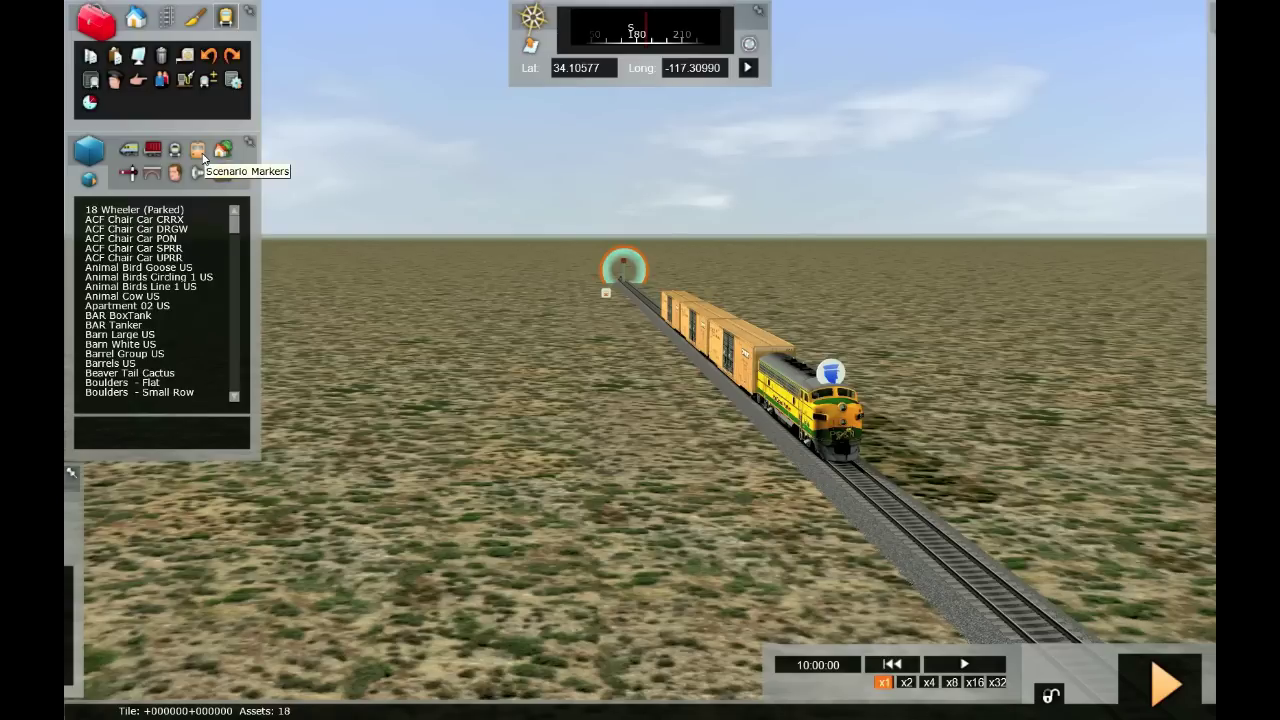
Drop a Standard Scenario Marker on the terrain beside the track and select it for editing
click(198, 151)
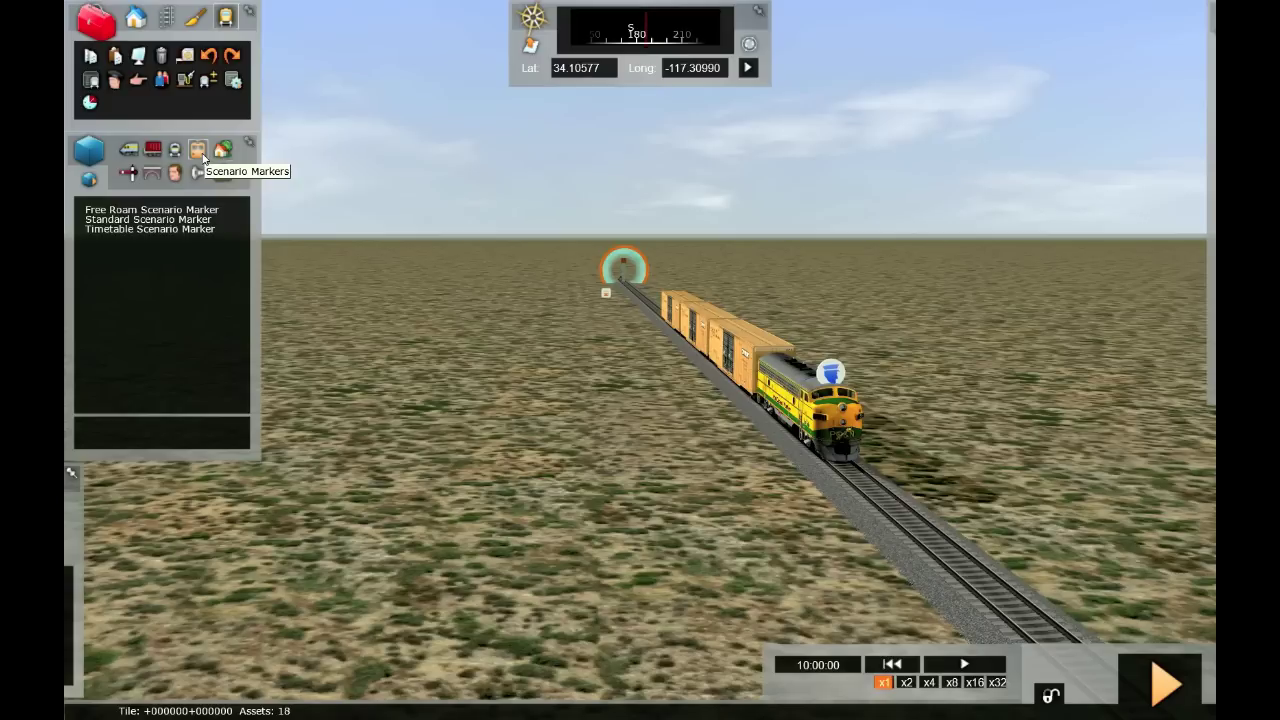
click(204, 222)
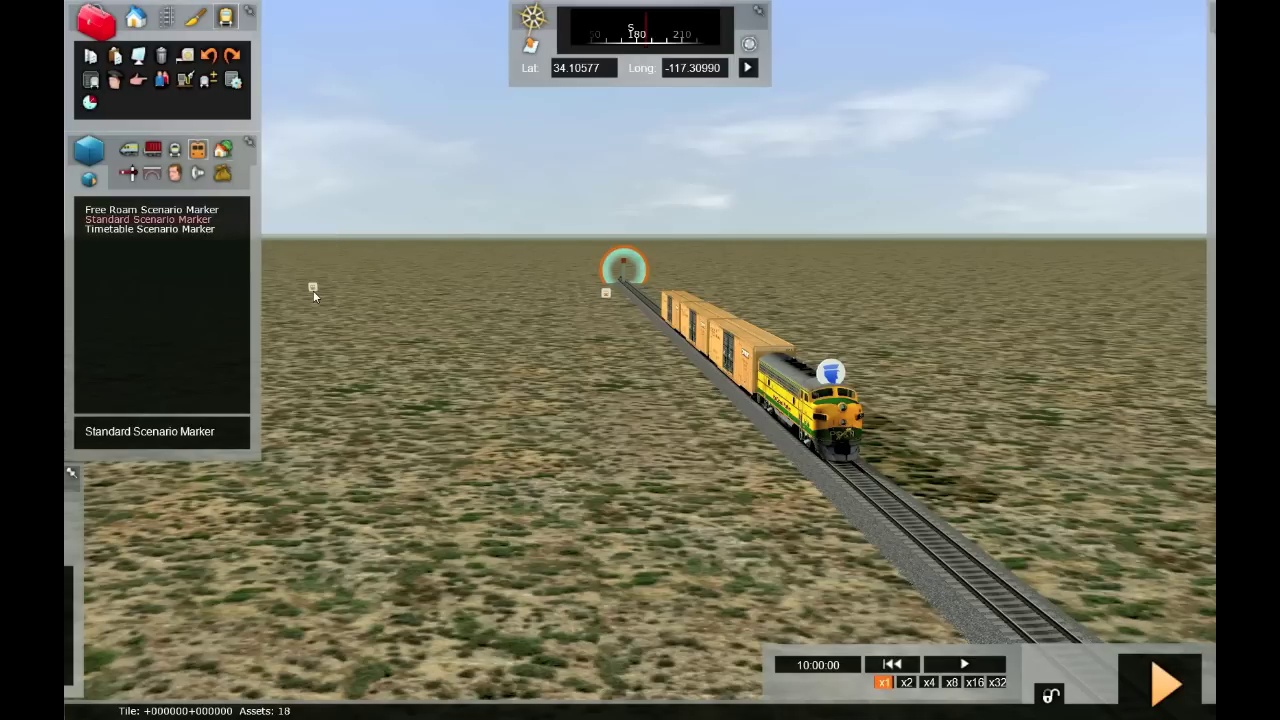
drag(437, 368, 587, 472)
drag(666, 498, 735, 513)
double_click(735, 507)
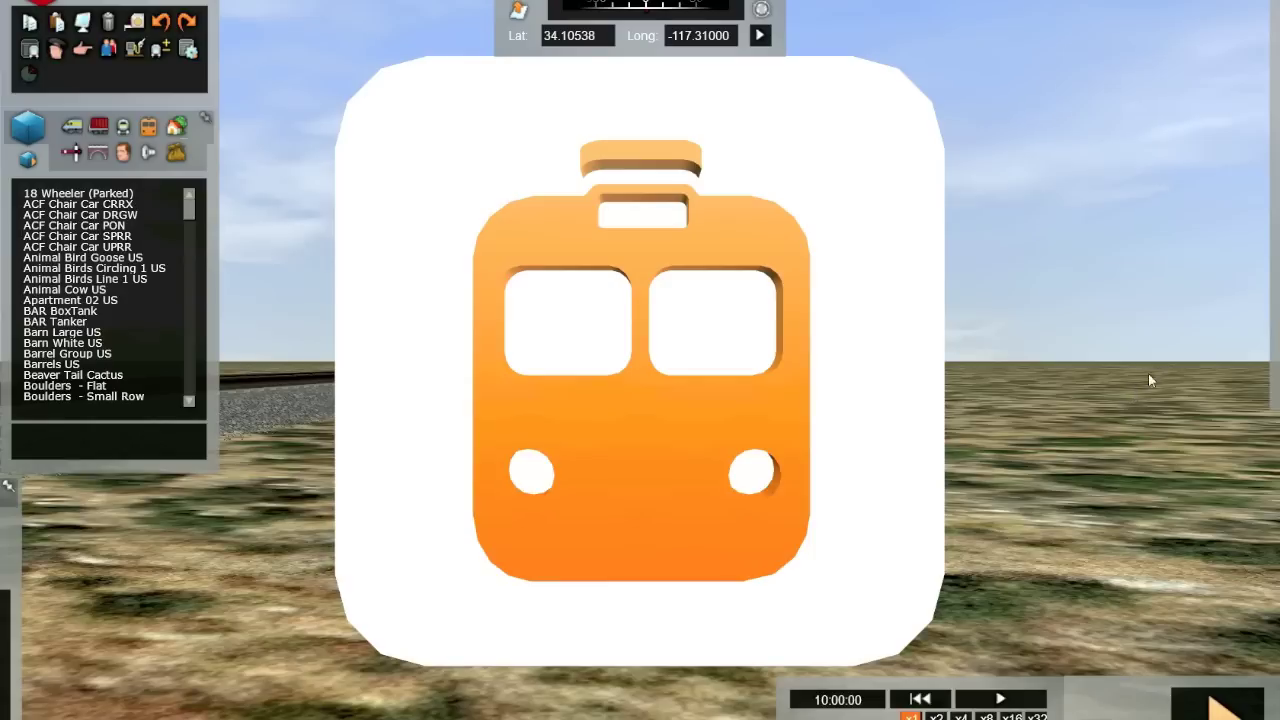
Name the scenario 'Scenario Creation 1', describe it 'Short Test Tutorial', brief 'Drive a train South to North'
mouse_move(1272, 322)
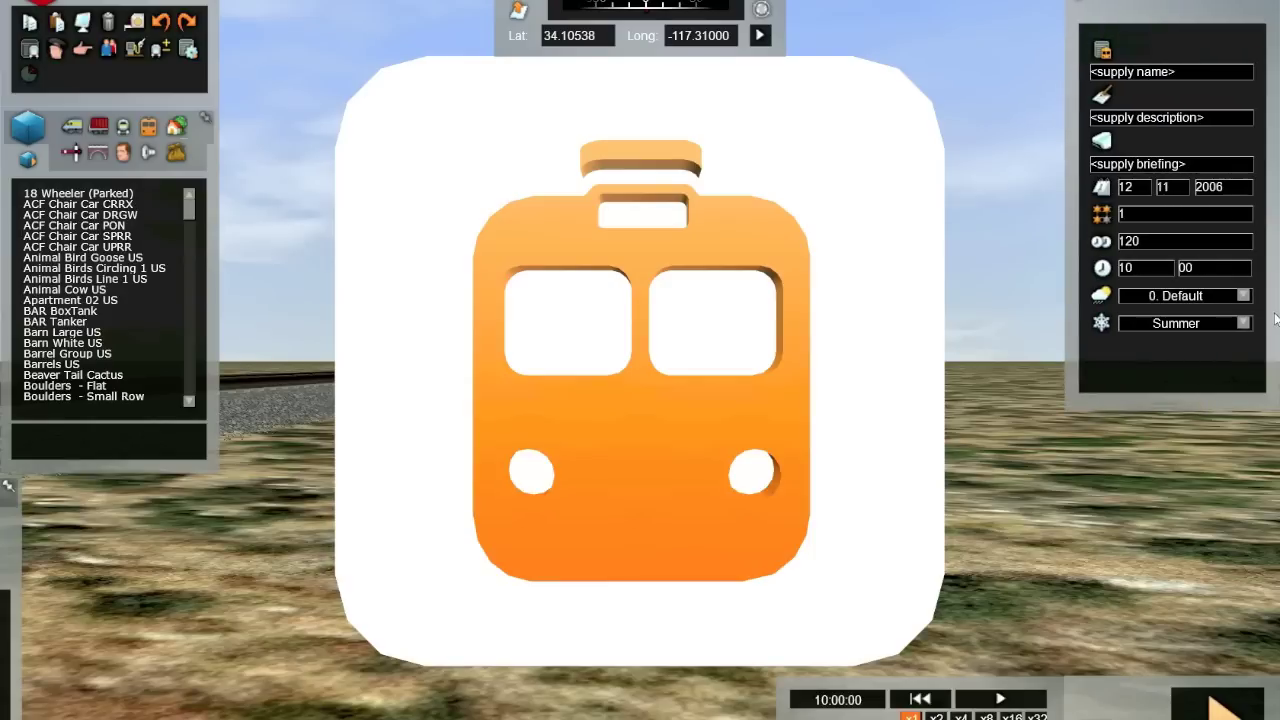
click(1199, 73)
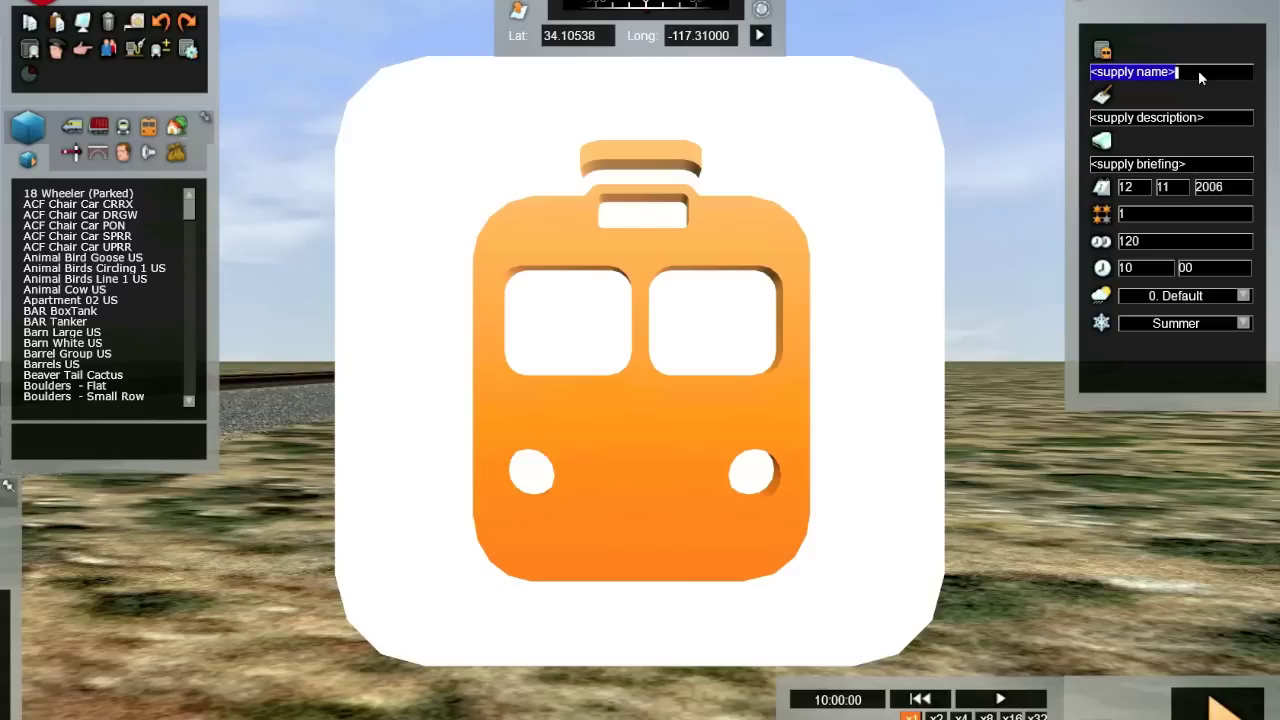
text(Scen)
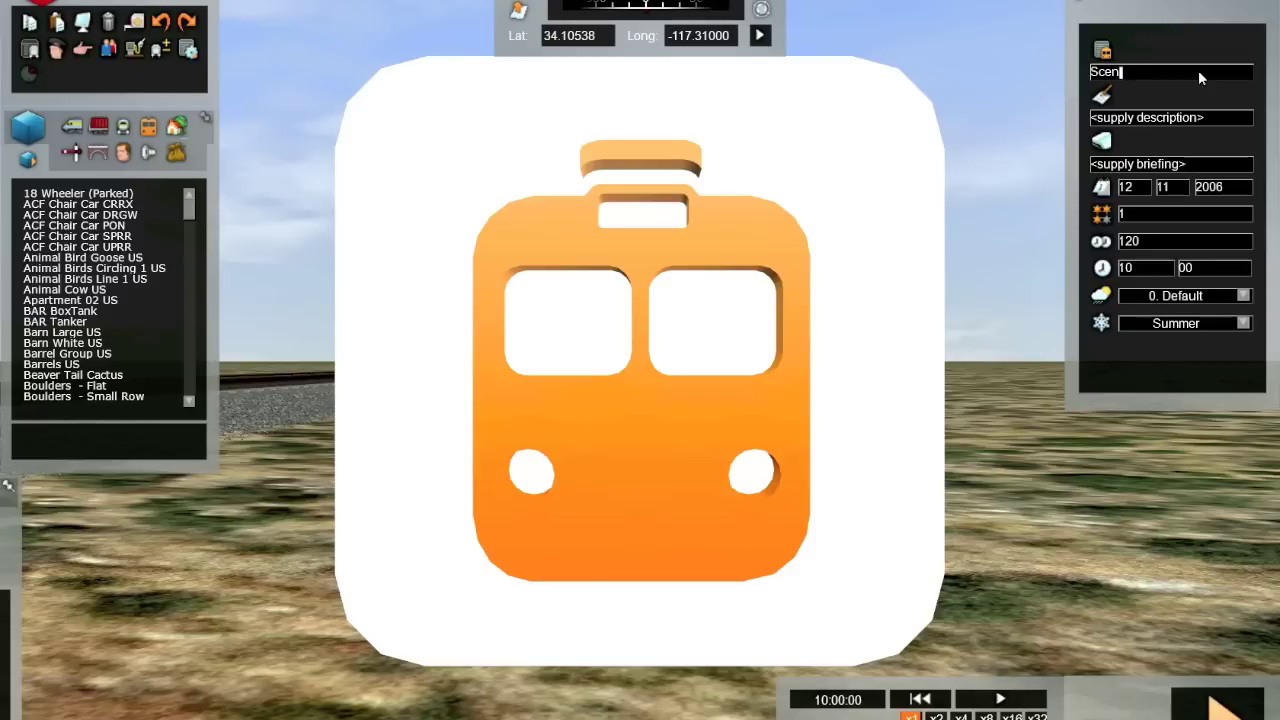
text(ario Creation 1)
click(1212, 117)
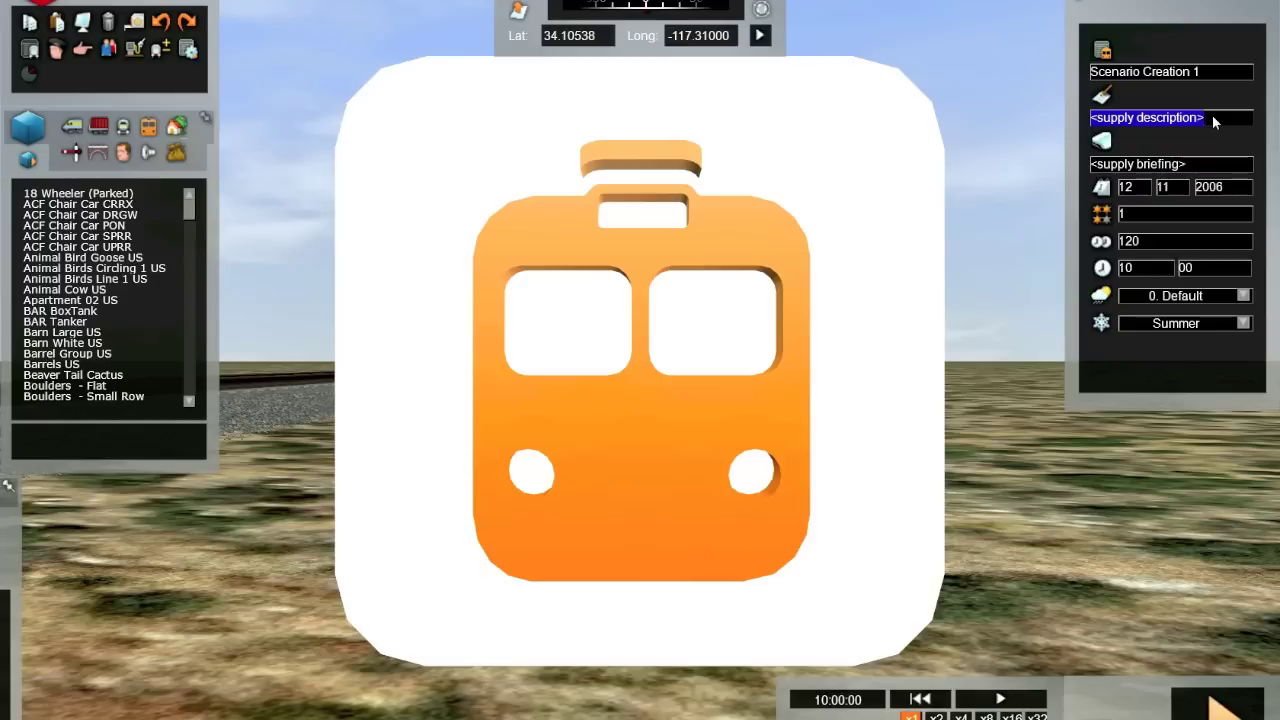
text(Short)
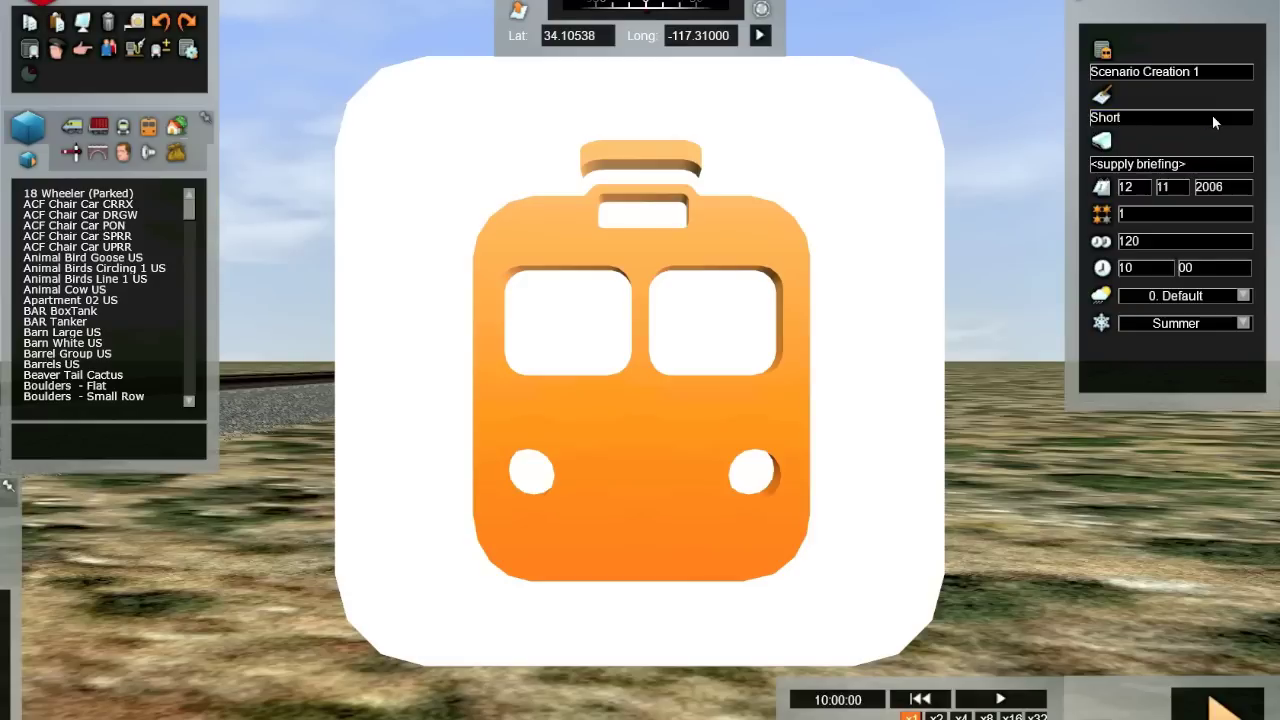
text( Test Tutorial)
click(1199, 162)
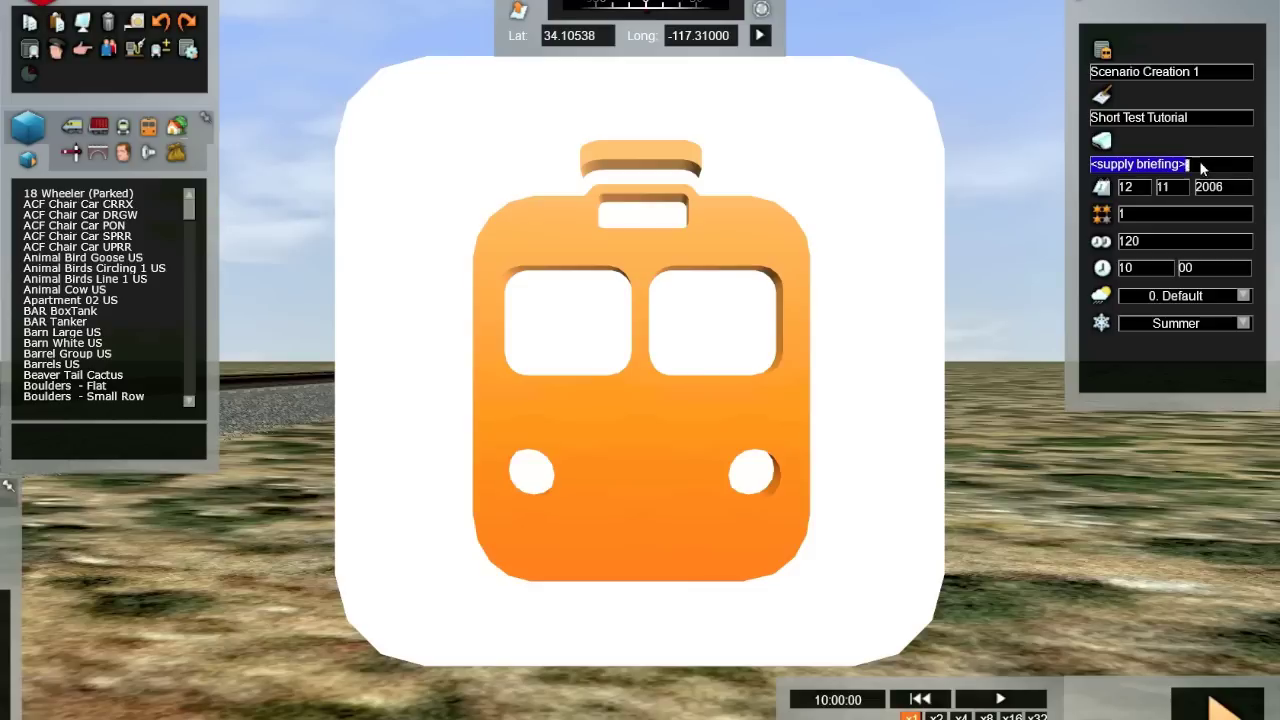
text(Drive a )
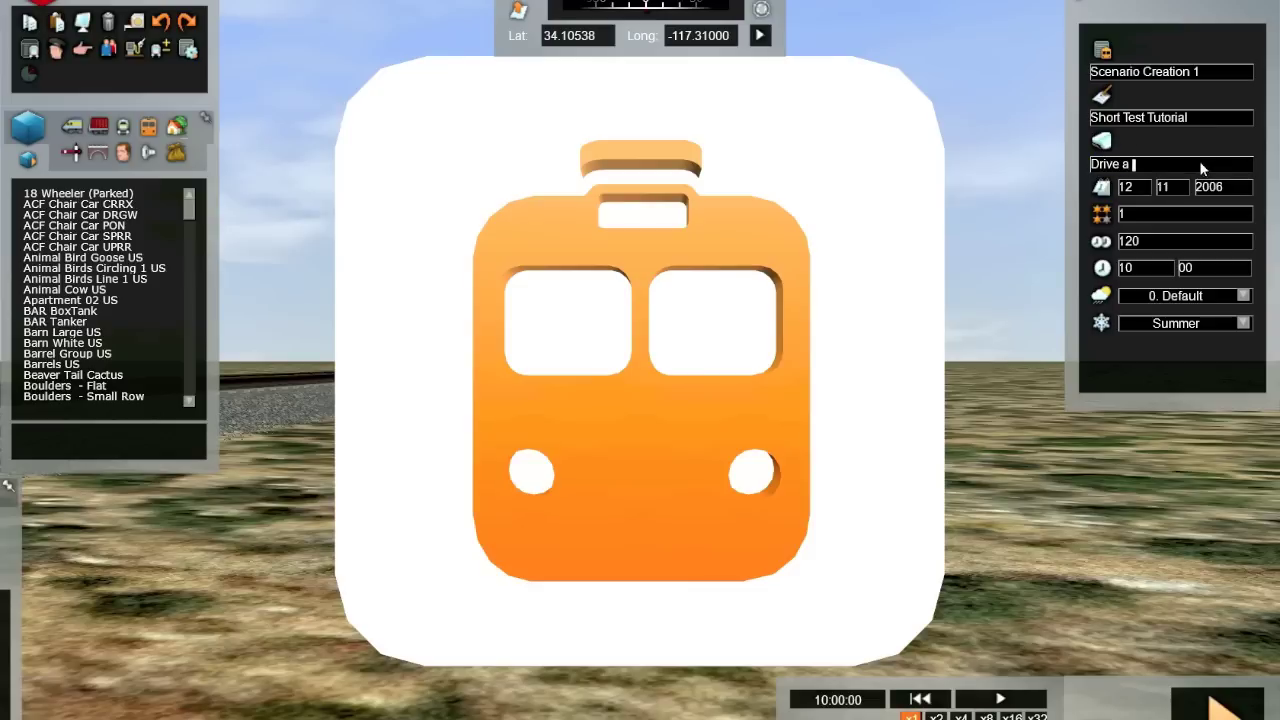
text(train South to North)
Set the start year to 2010, duration to 15 and start time to 15:12
click(1210, 190)
double_click(1212, 188)
double_click(1149, 239)
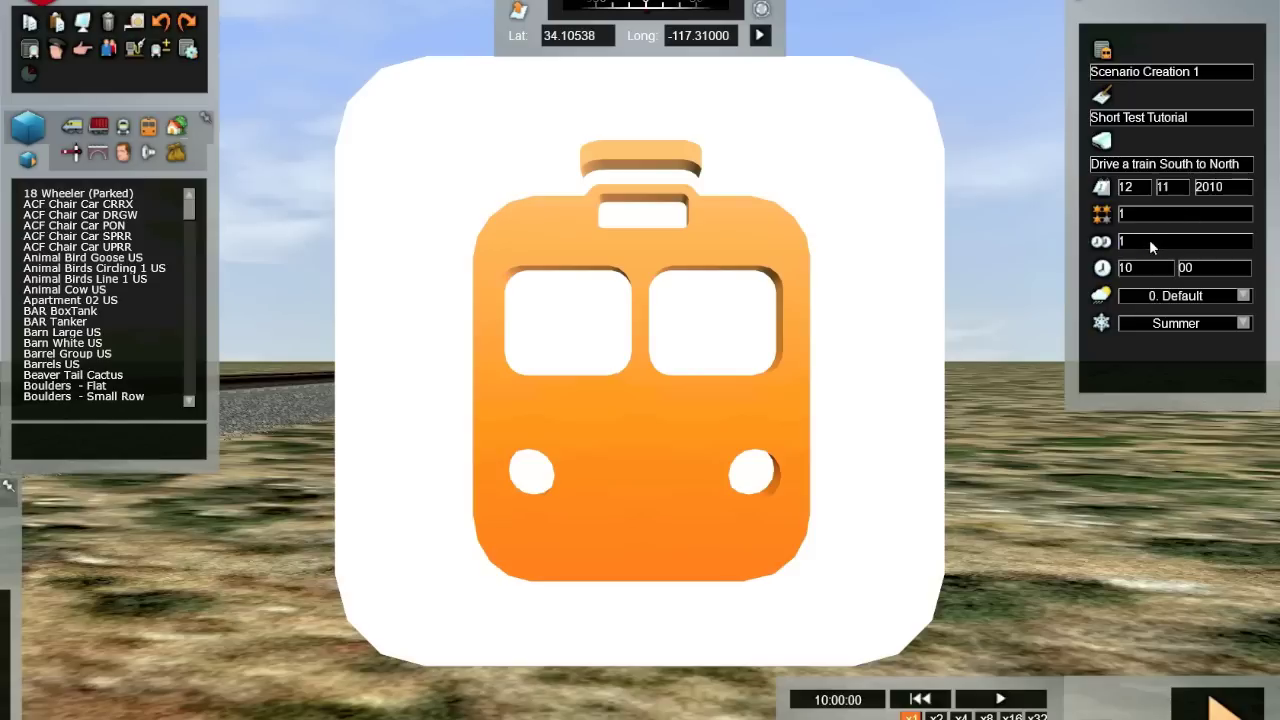
text(15)
double_click(1134, 270)
text(15)
click(1195, 268)
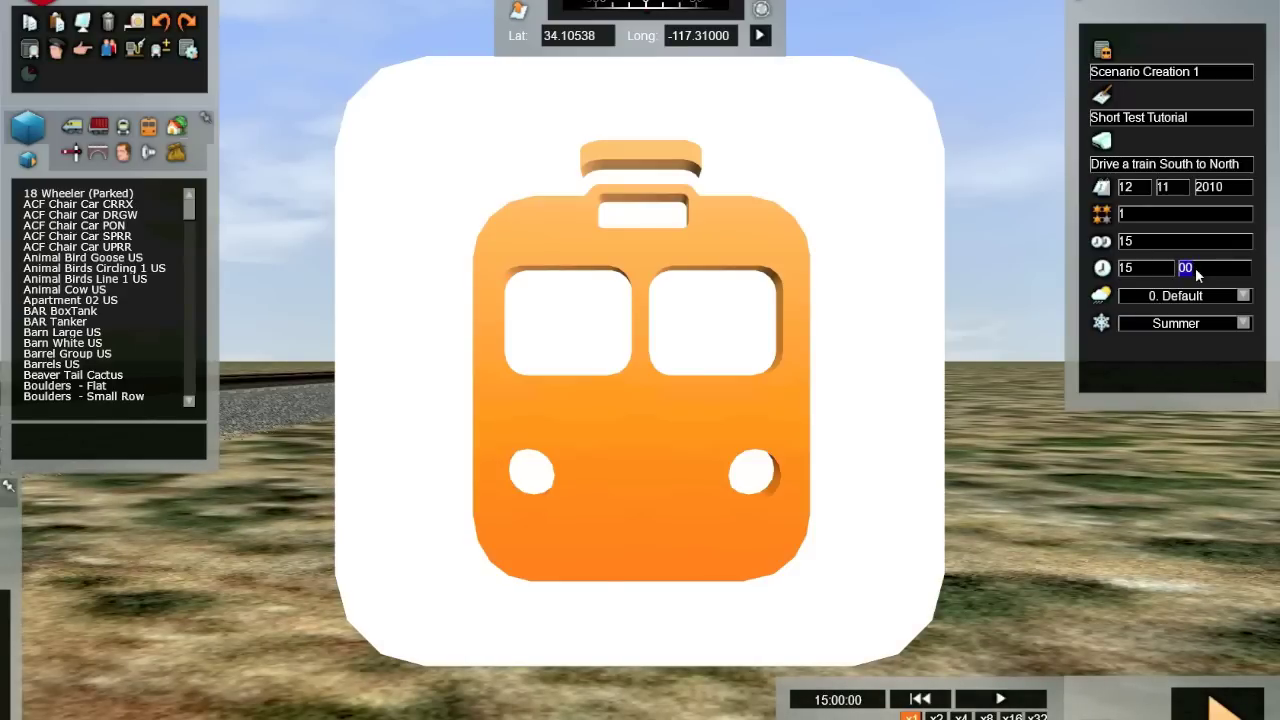
text(12)
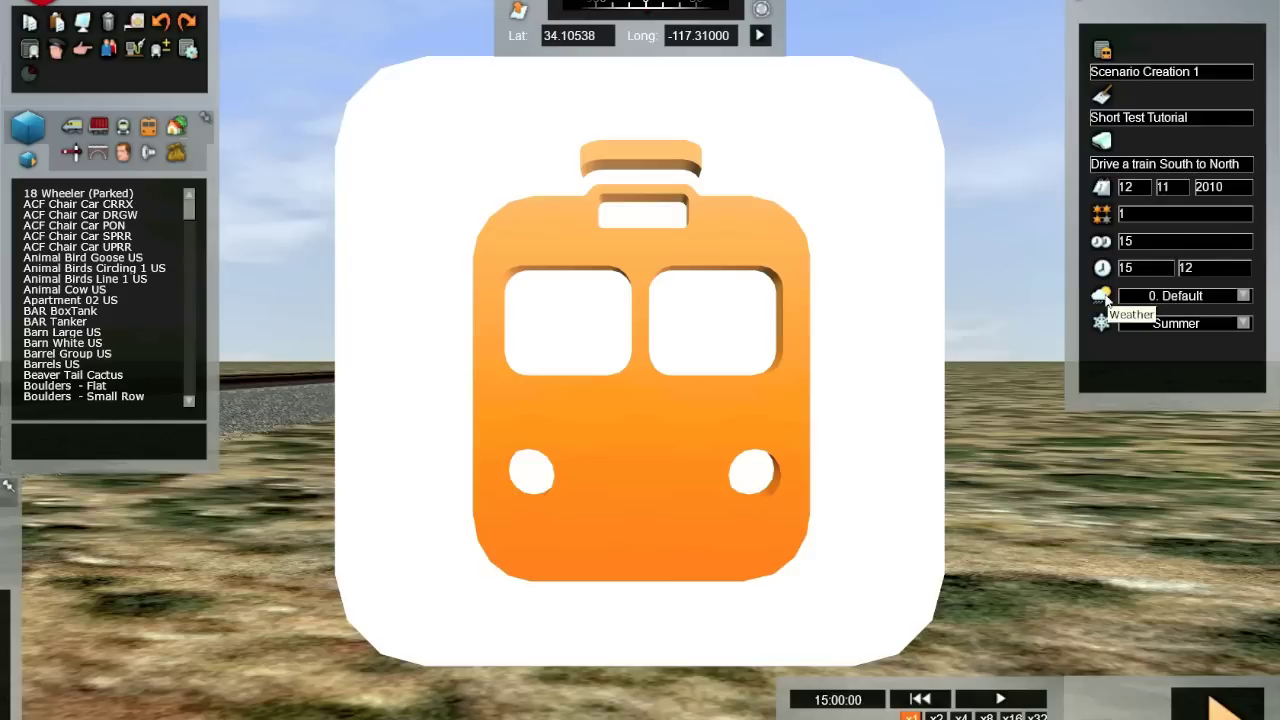
Choose US Sunny weather and the Autumn season for the scenario
click(1243, 297)
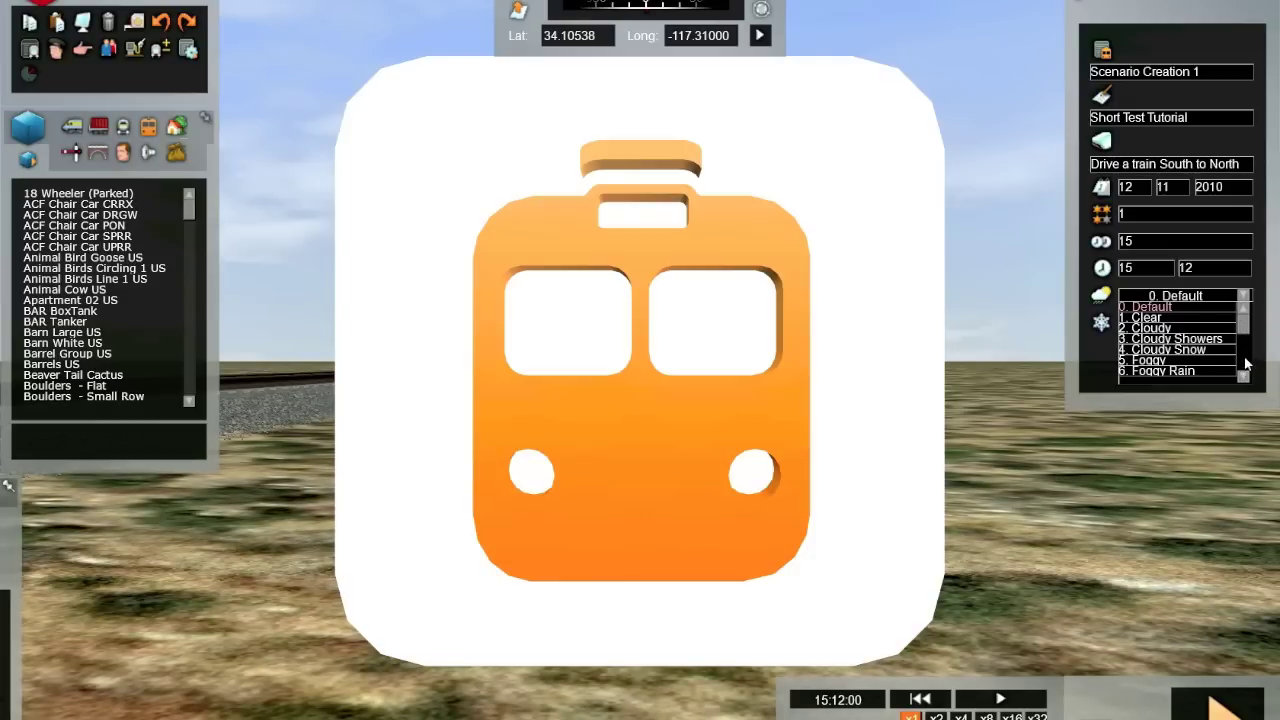
drag(1245, 330, 1242, 374)
click(1180, 372)
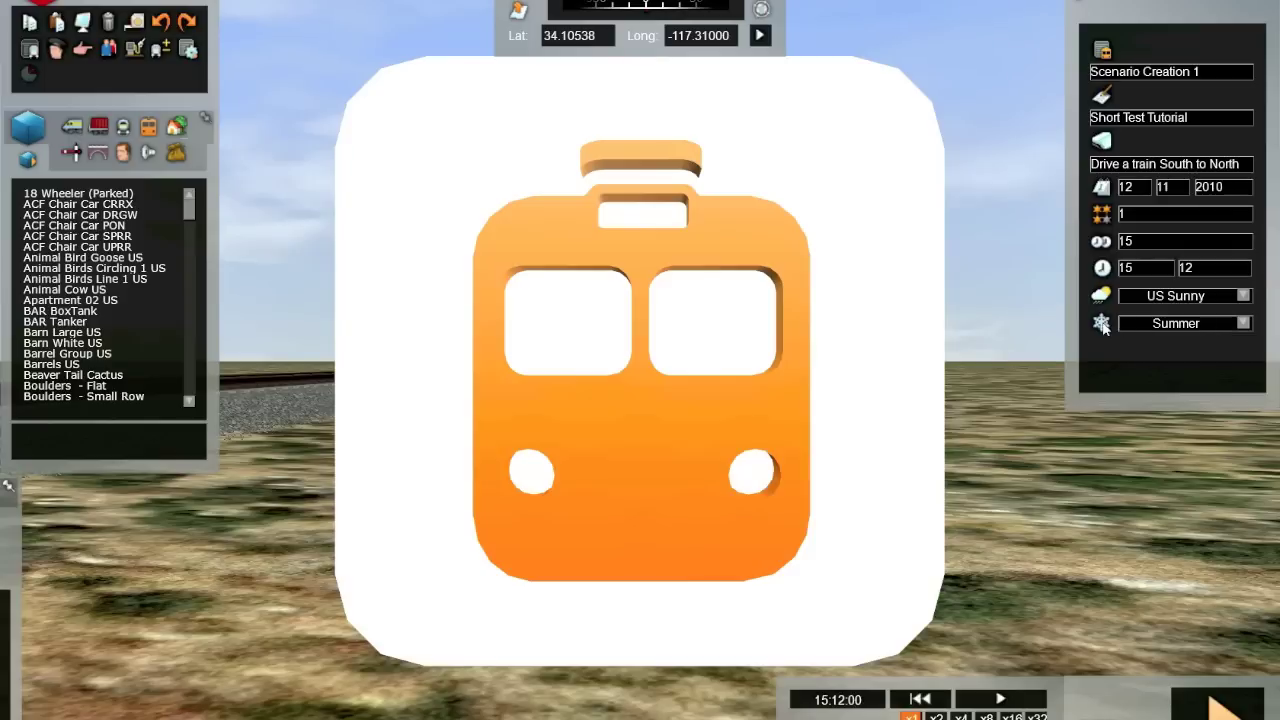
click(1243, 324)
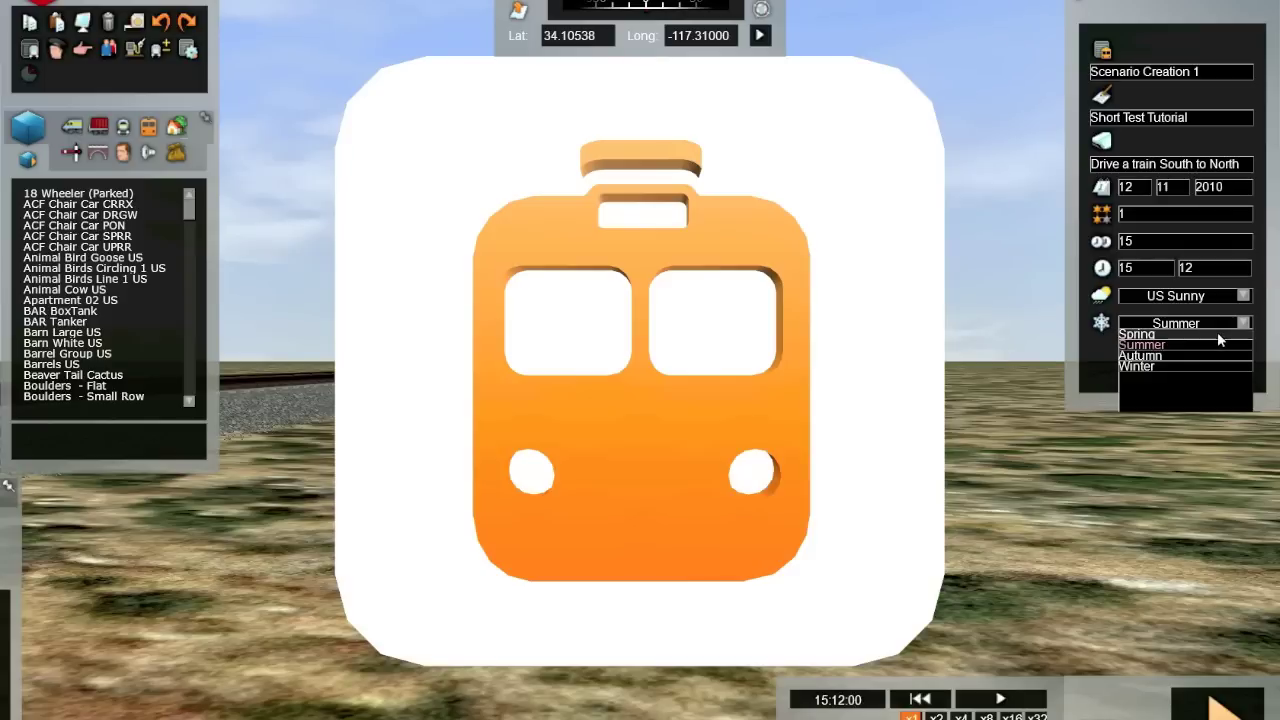
click(1202, 356)
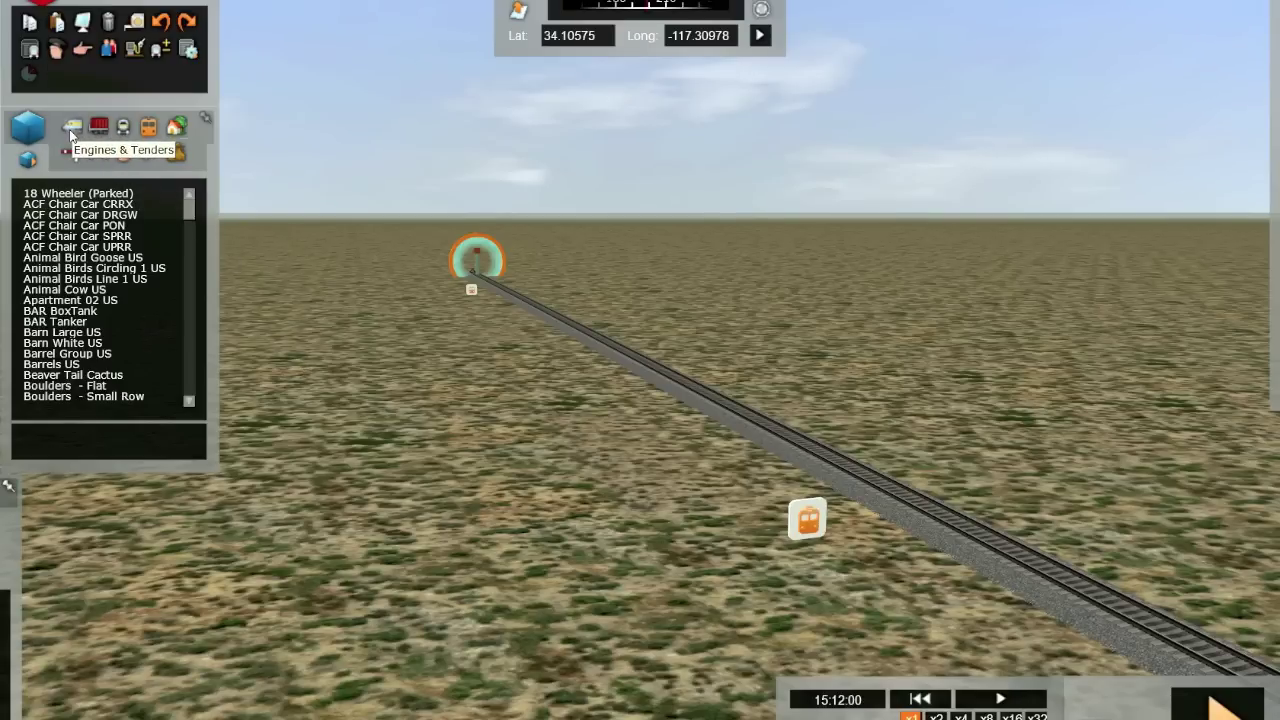
Pick the SD40-2 BNSF Heritage from the locomotive list and bring it in near the track
click(71, 130)
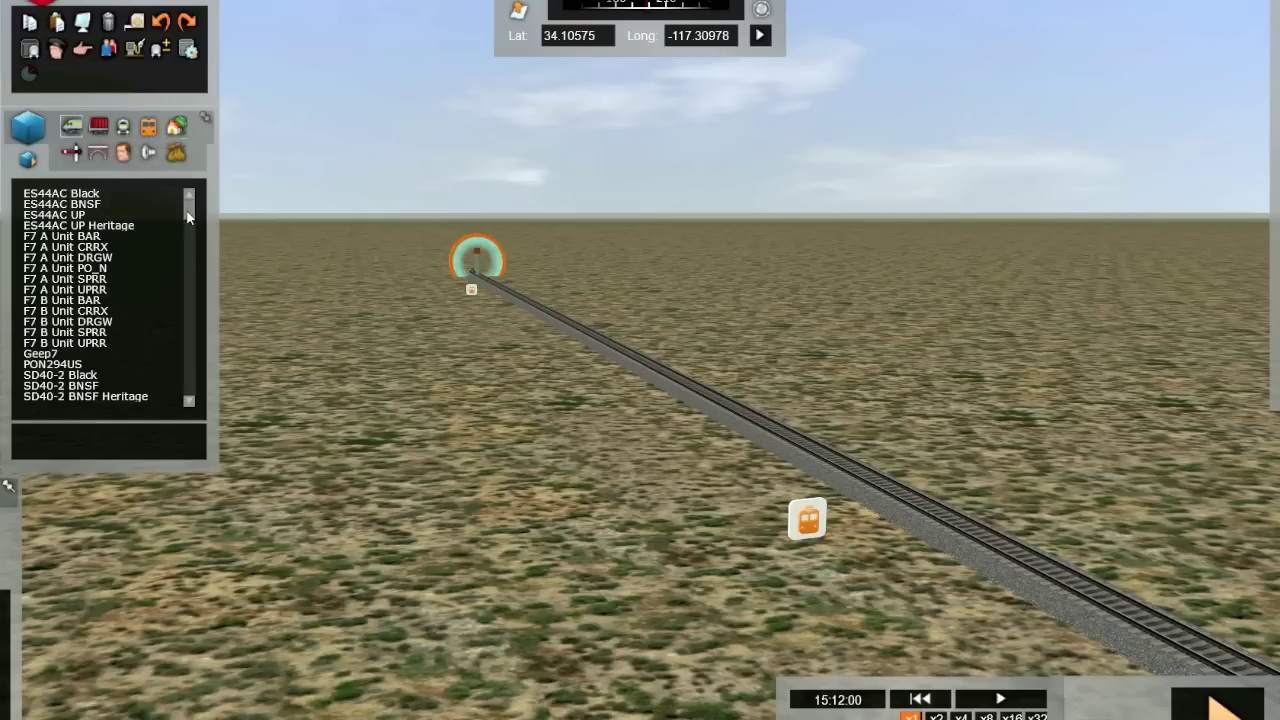
scroll(186, 222, down, 2)
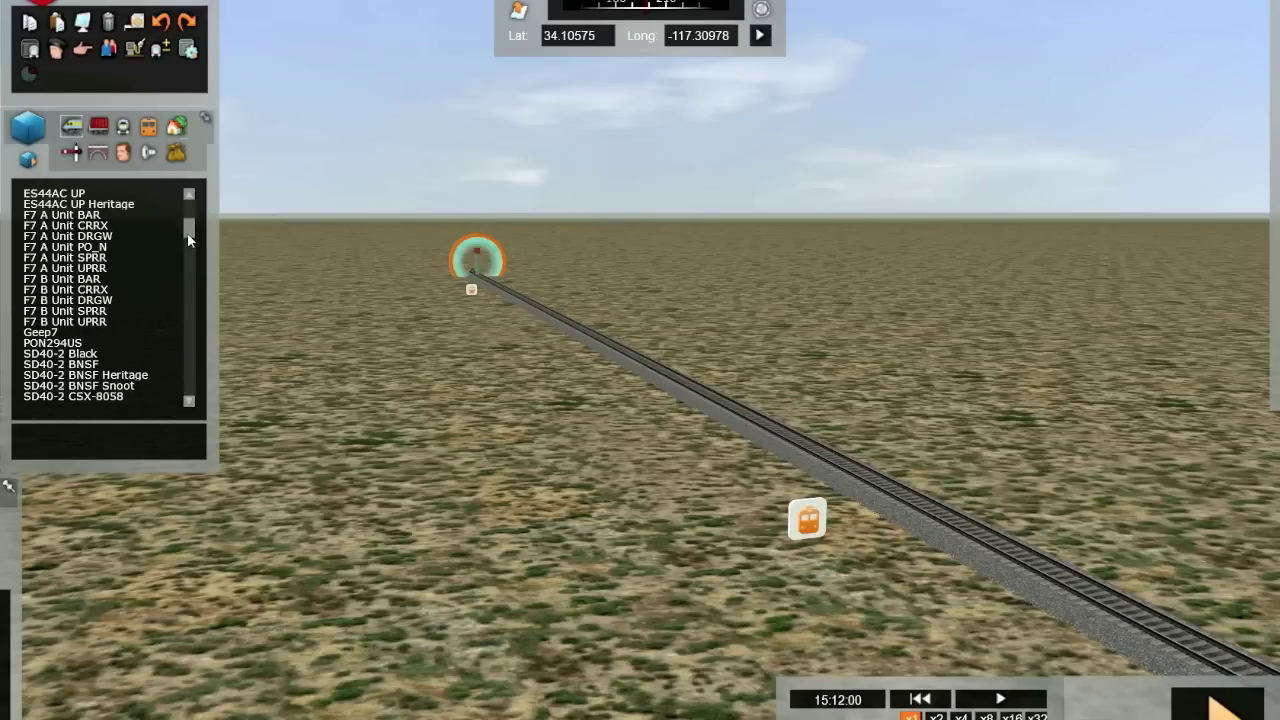
scroll(188, 250, down, 2)
scroll(188, 255, down, 2)
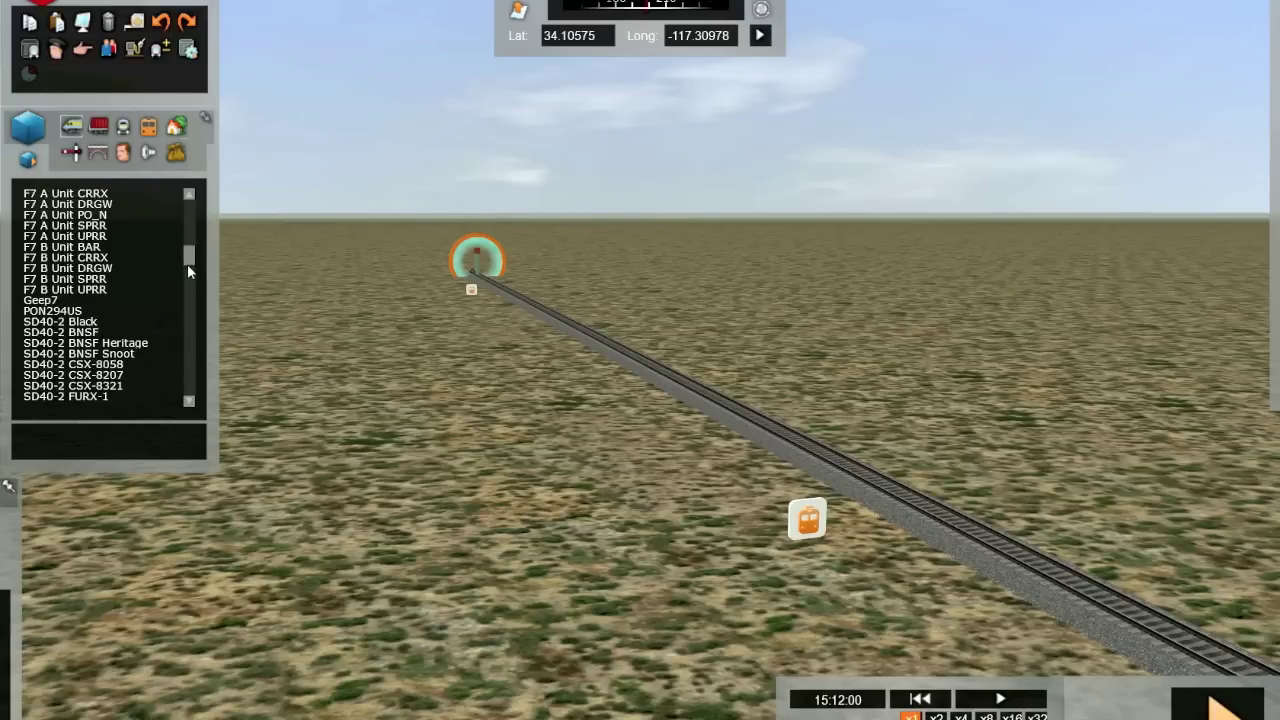
scroll(187, 283, down, 3)
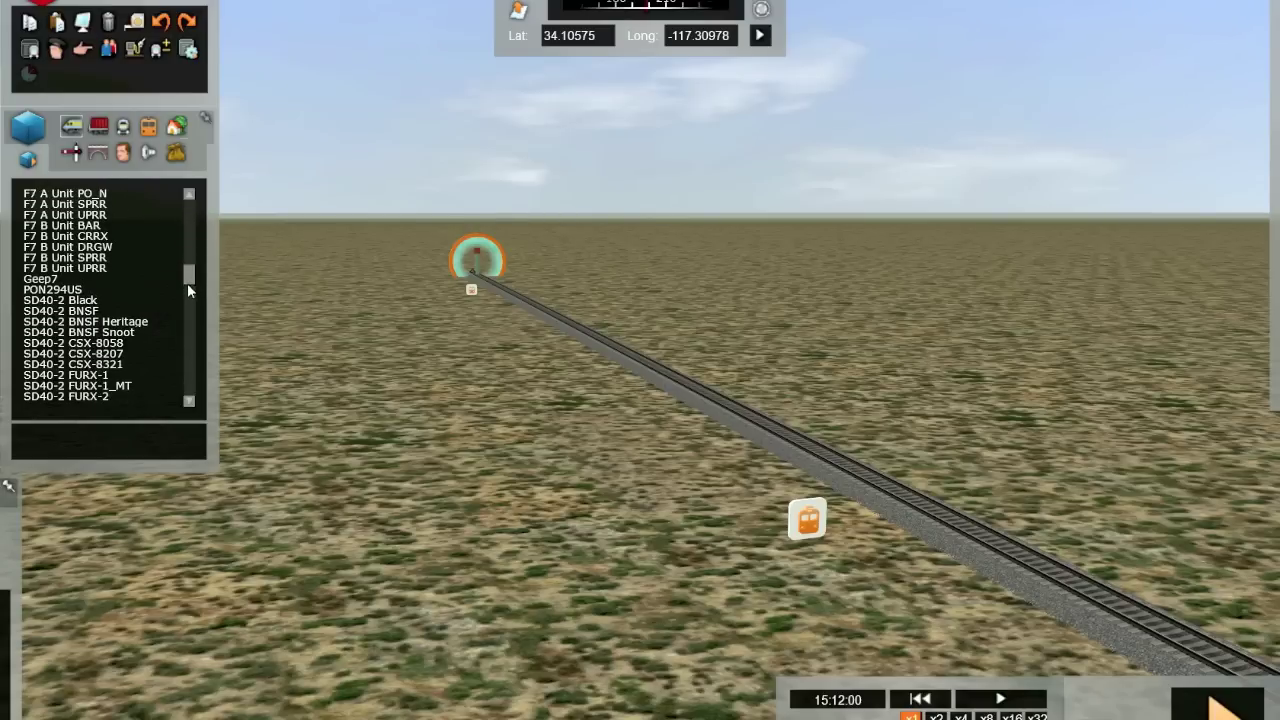
scroll(188, 305, down, 1)
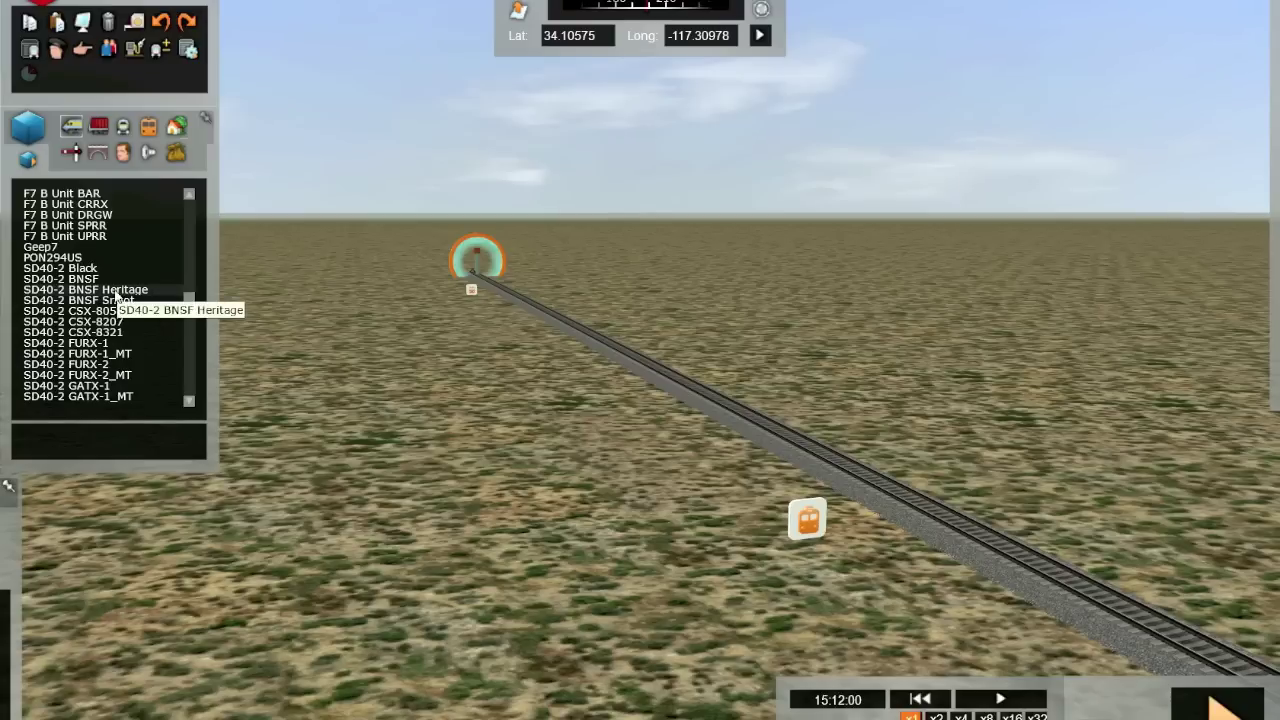
click(115, 292)
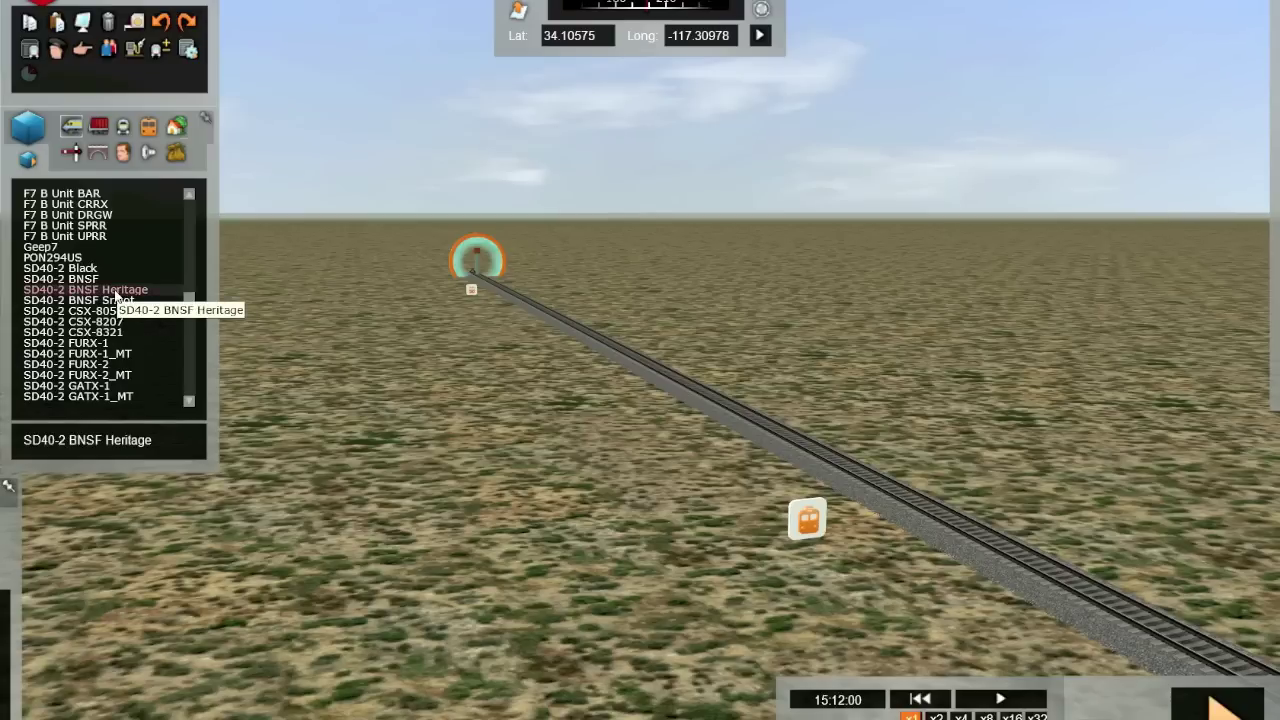
click(398, 429)
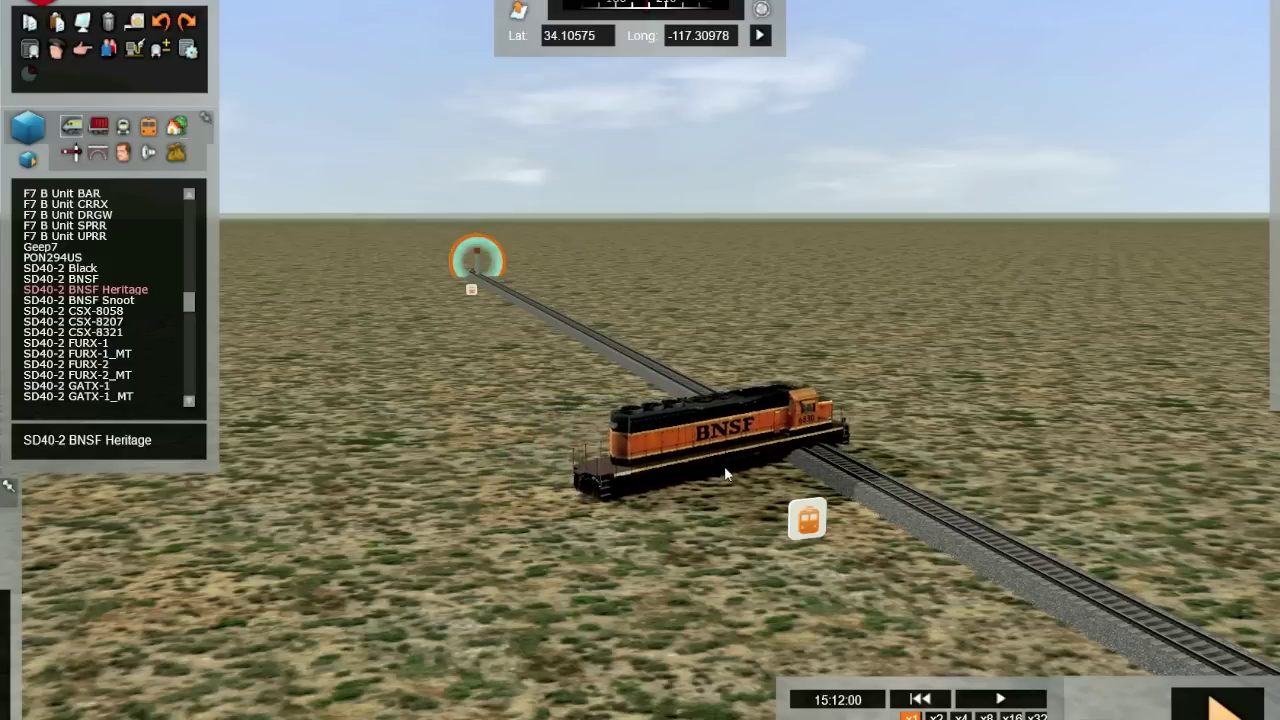
Place the SD40-2 on the rails and drag the duplicate copy off the track
click(797, 460)
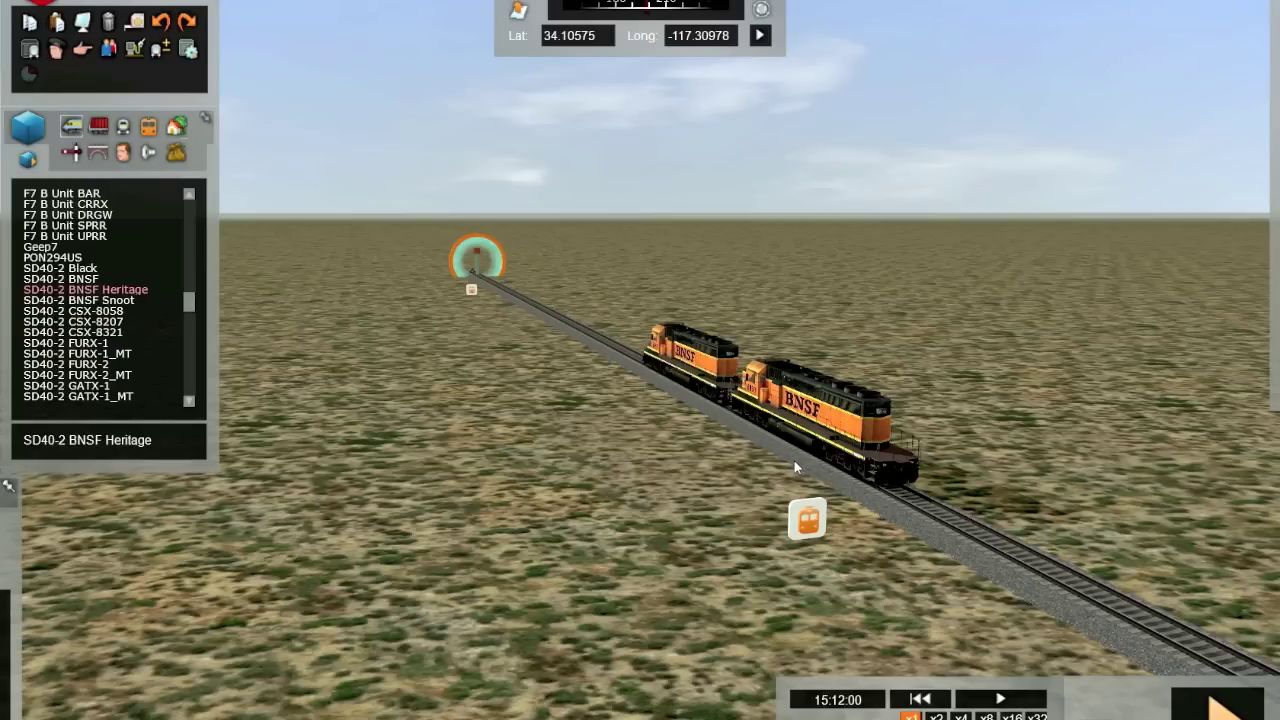
drag(775, 458, 603, 460)
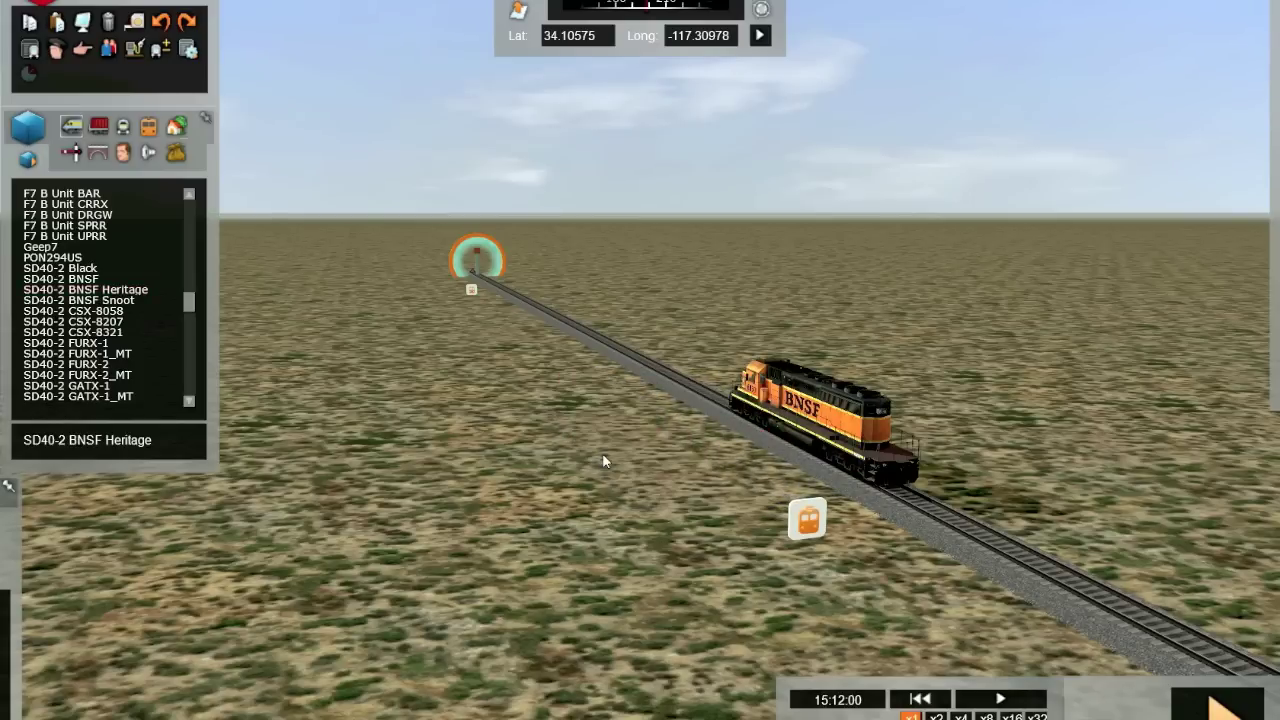
right_drag(598, 451, 634, 375)
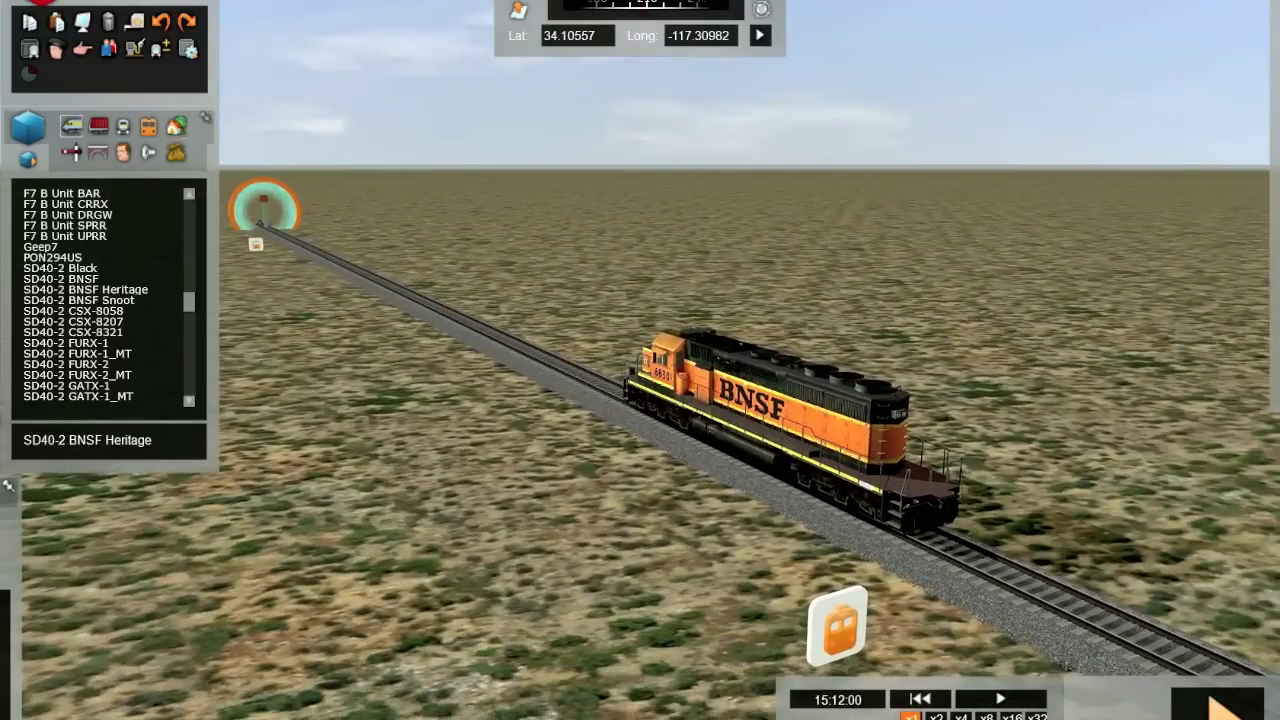
Flip the BNSF locomotive so its cab faces the opposite direction
click(728, 424)
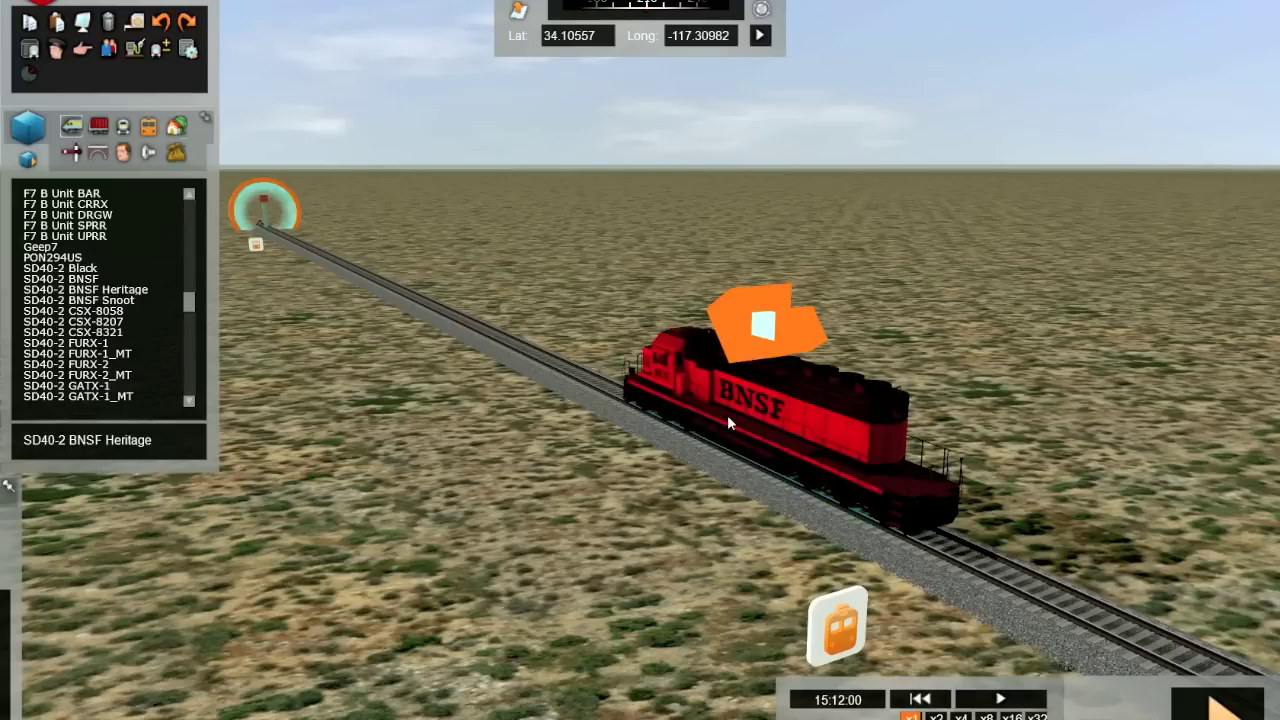
right_drag(727, 415, 680, 415)
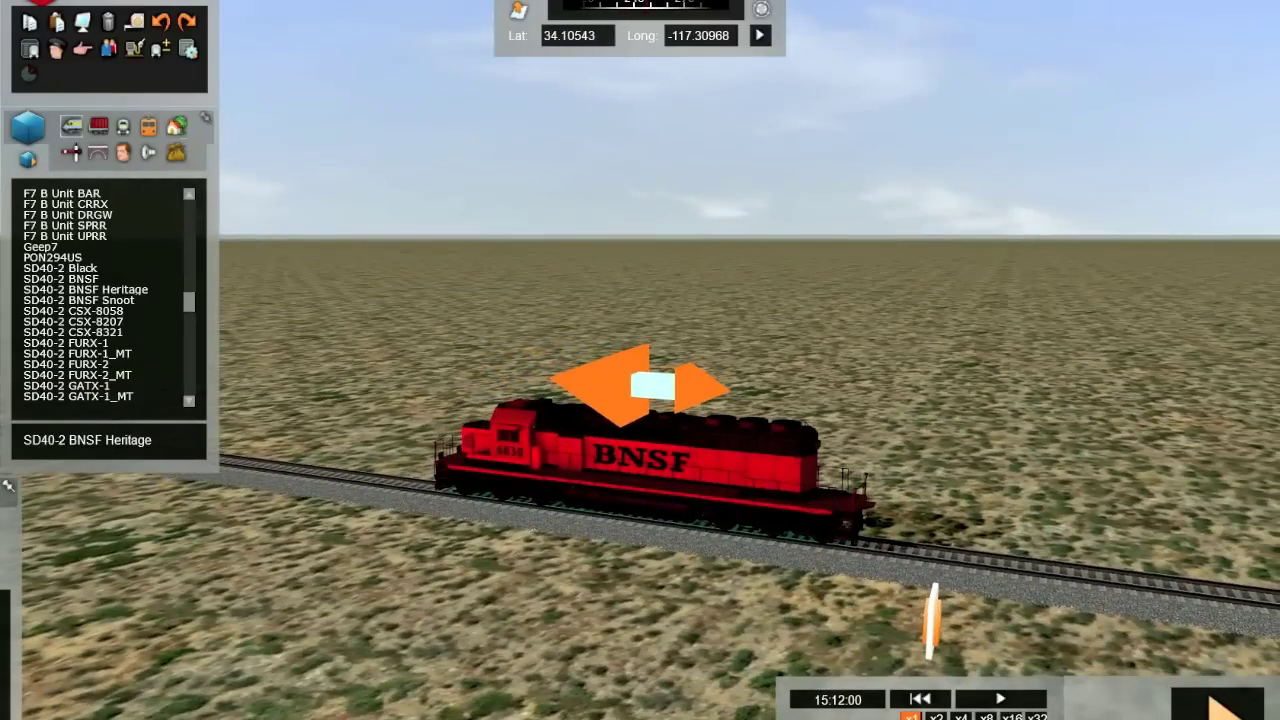
click(618, 400)
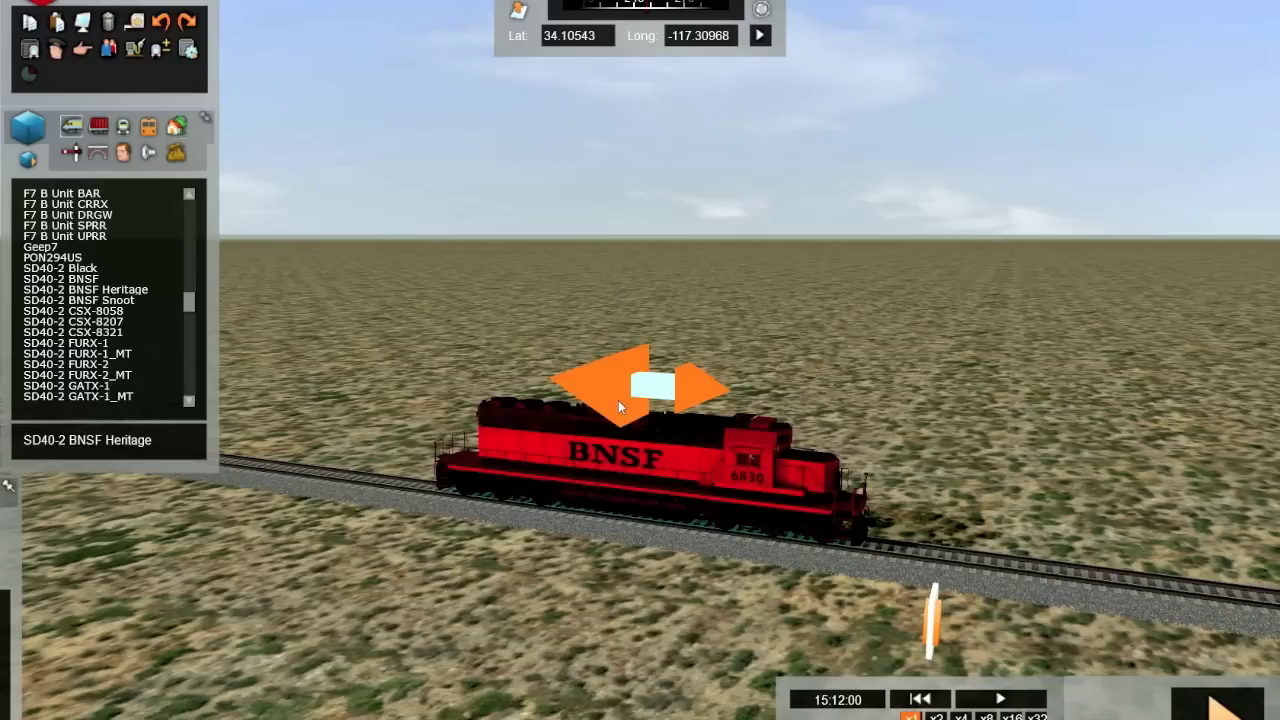
click(411, 521)
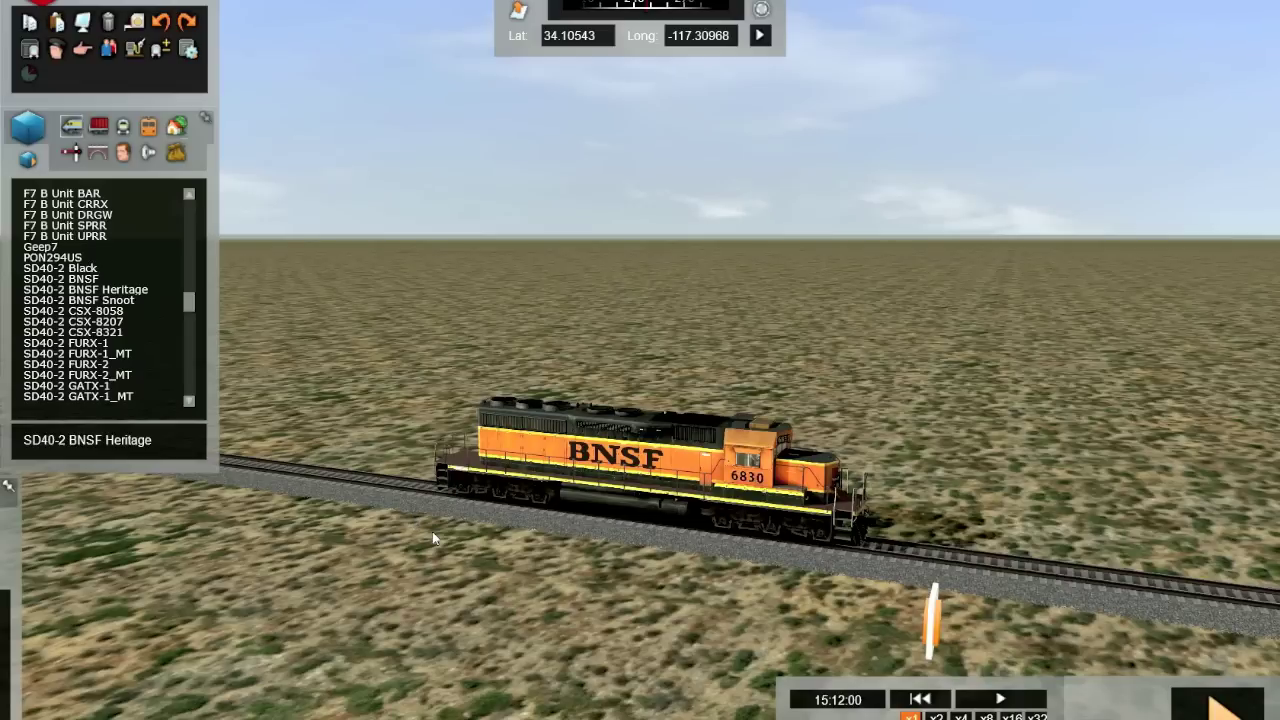
right_drag(435, 532, 310, 522)
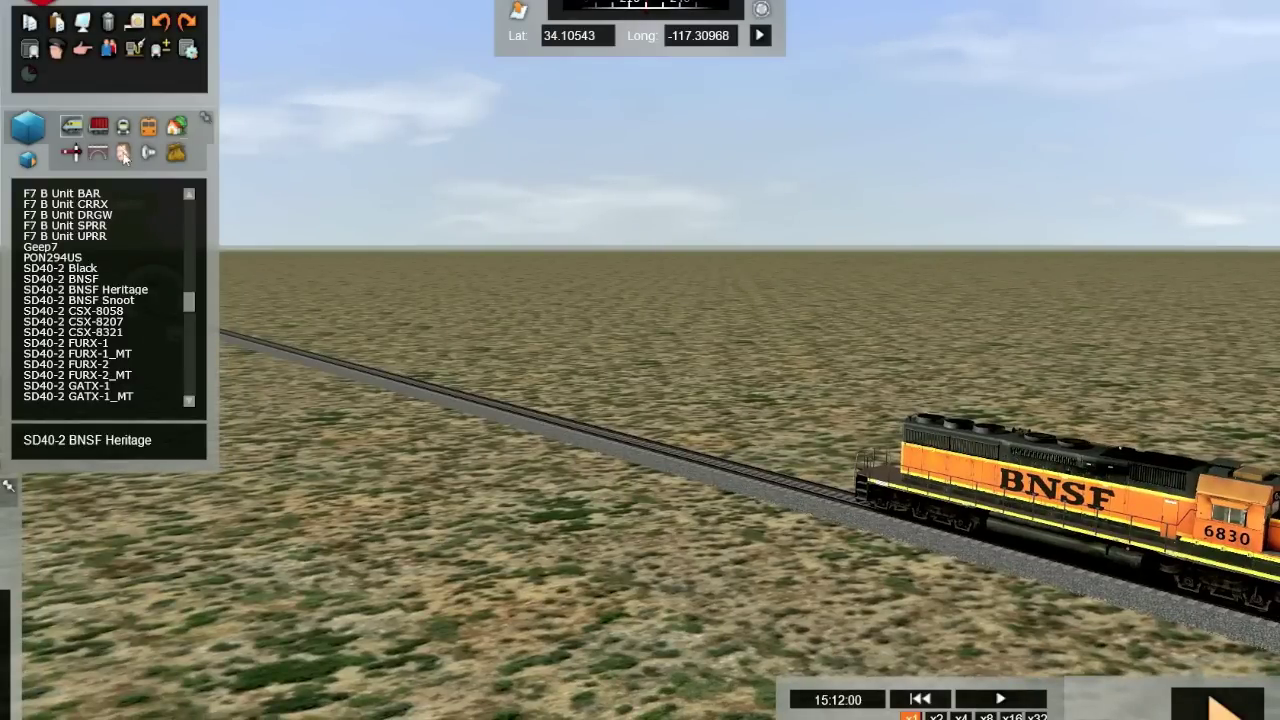
Couple two Tank 16,000gal Silver cars behind the locomotive, discarding an extra one
click(99, 128)
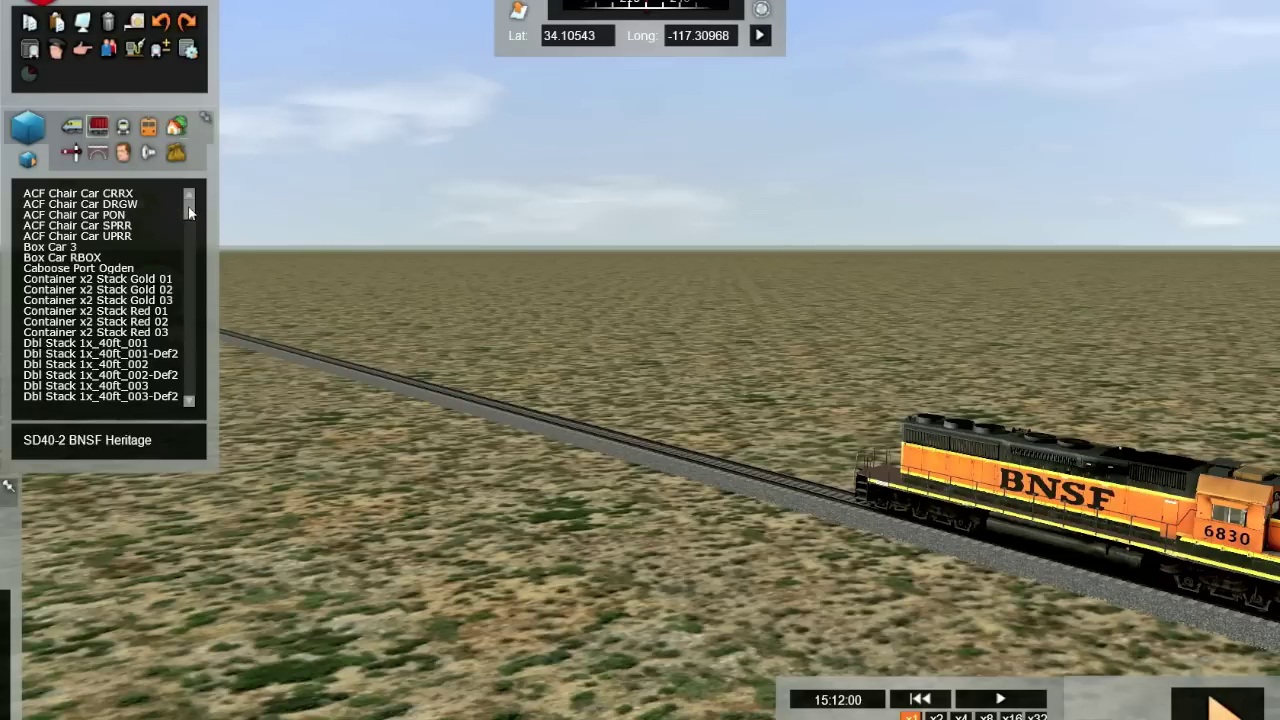
drag(189, 212, 197, 354)
drag(197, 357, 199, 382)
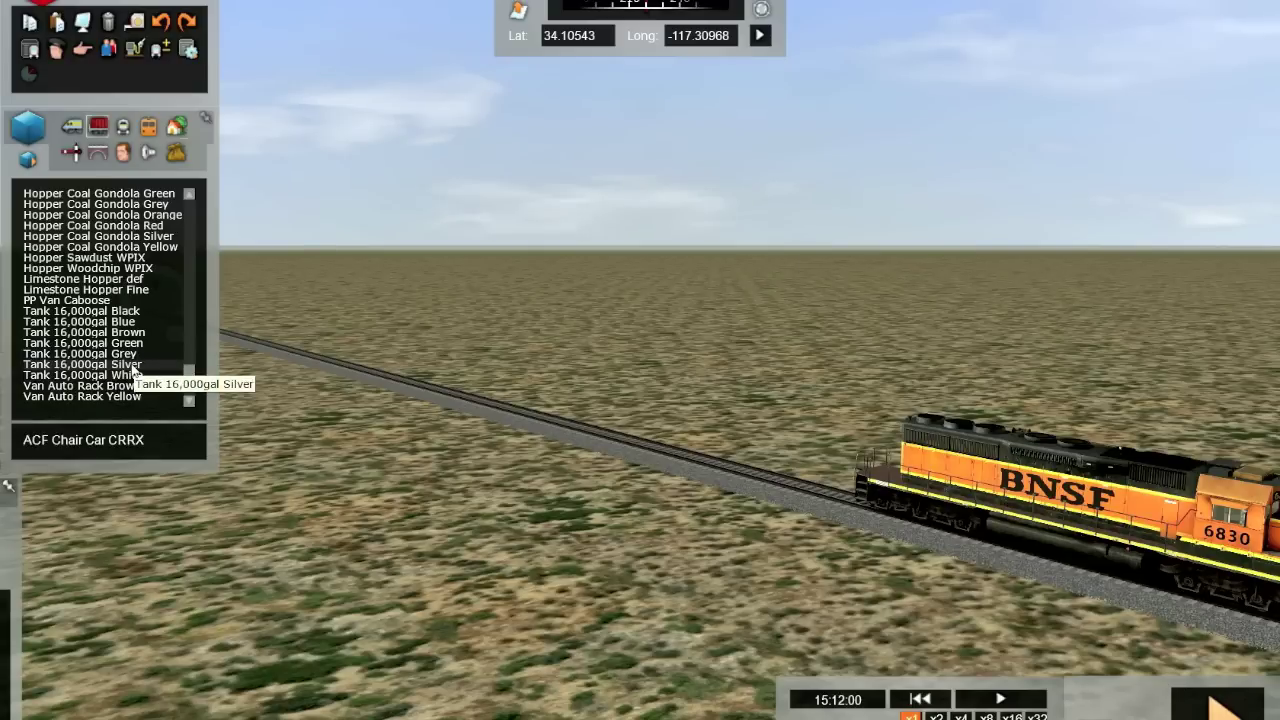
drag(600, 444, 758, 481)
click(756, 480)
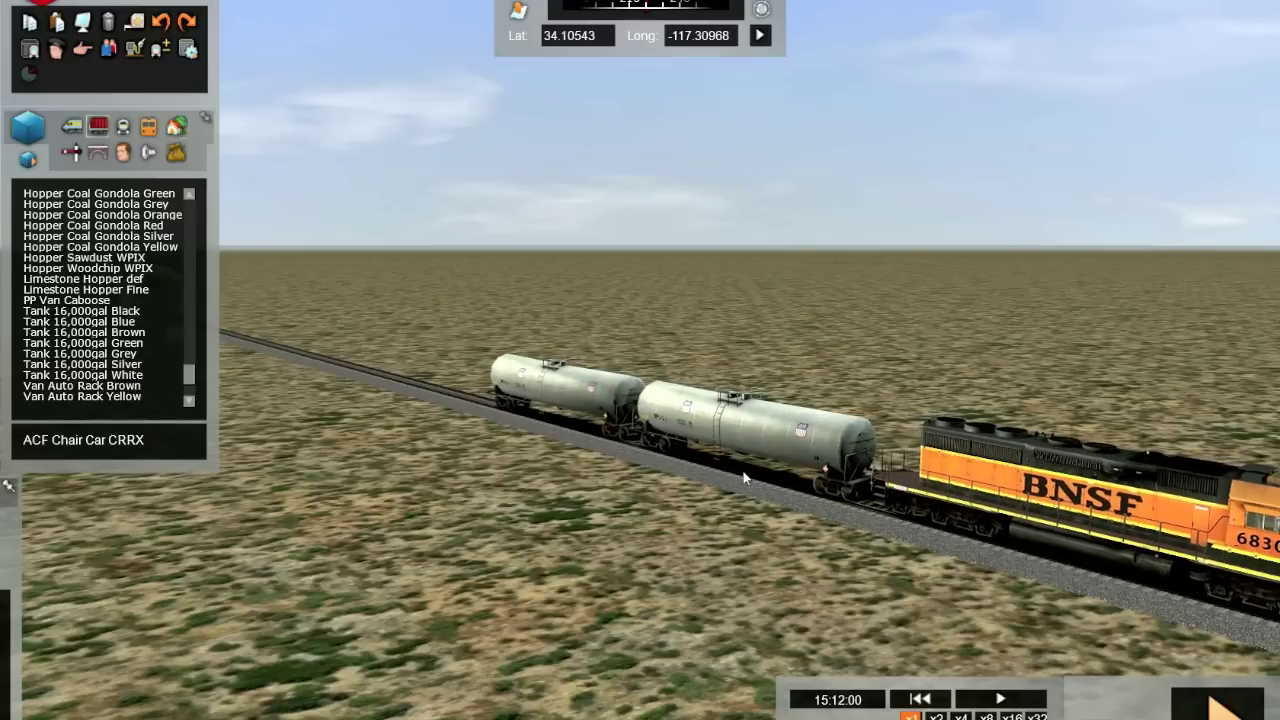
drag(744, 478, 724, 482)
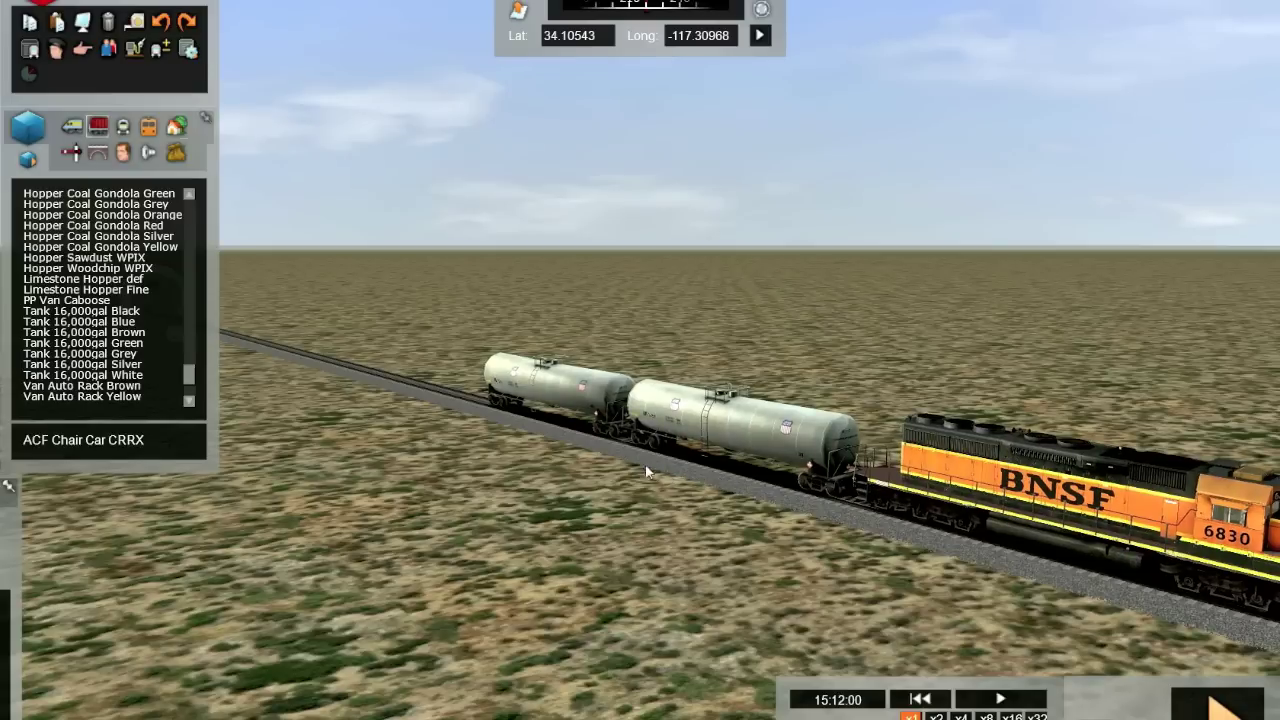
drag(614, 453, 426, 468)
Couple two Box Car RBOX wagons behind the tank cars, undoing the accidental third car
drag(188, 375, 200, 217)
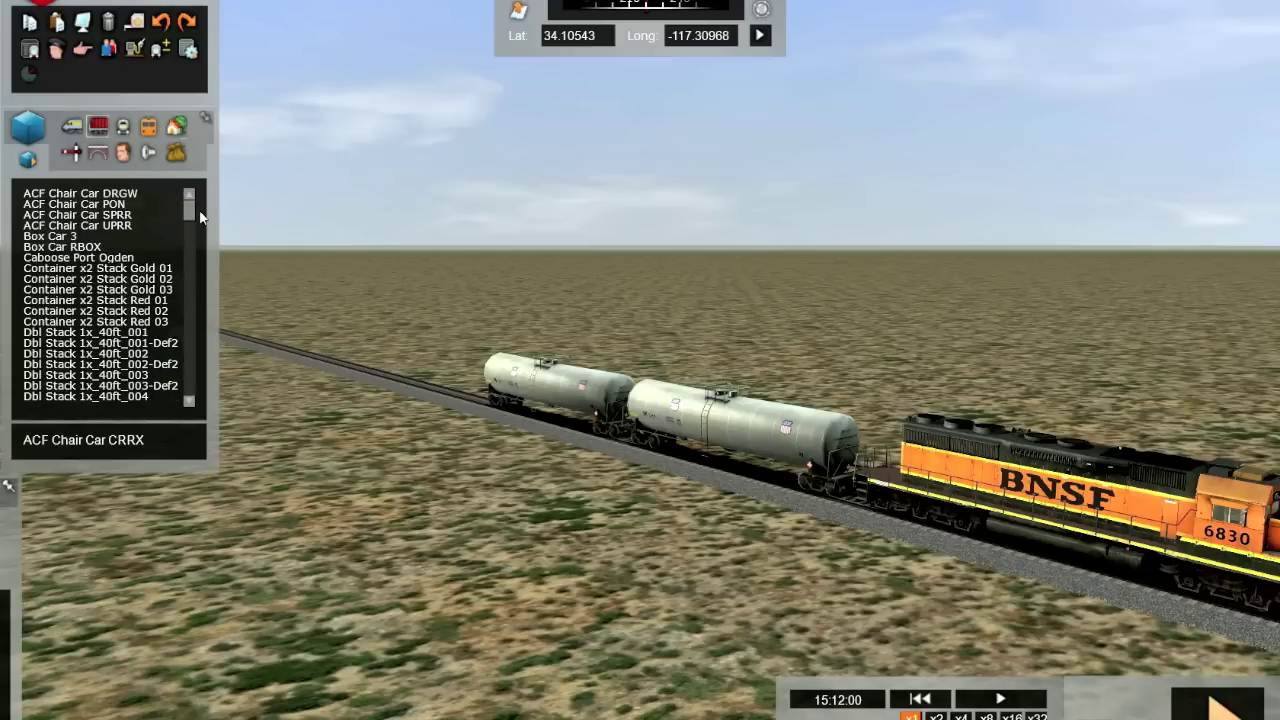
click(90, 248)
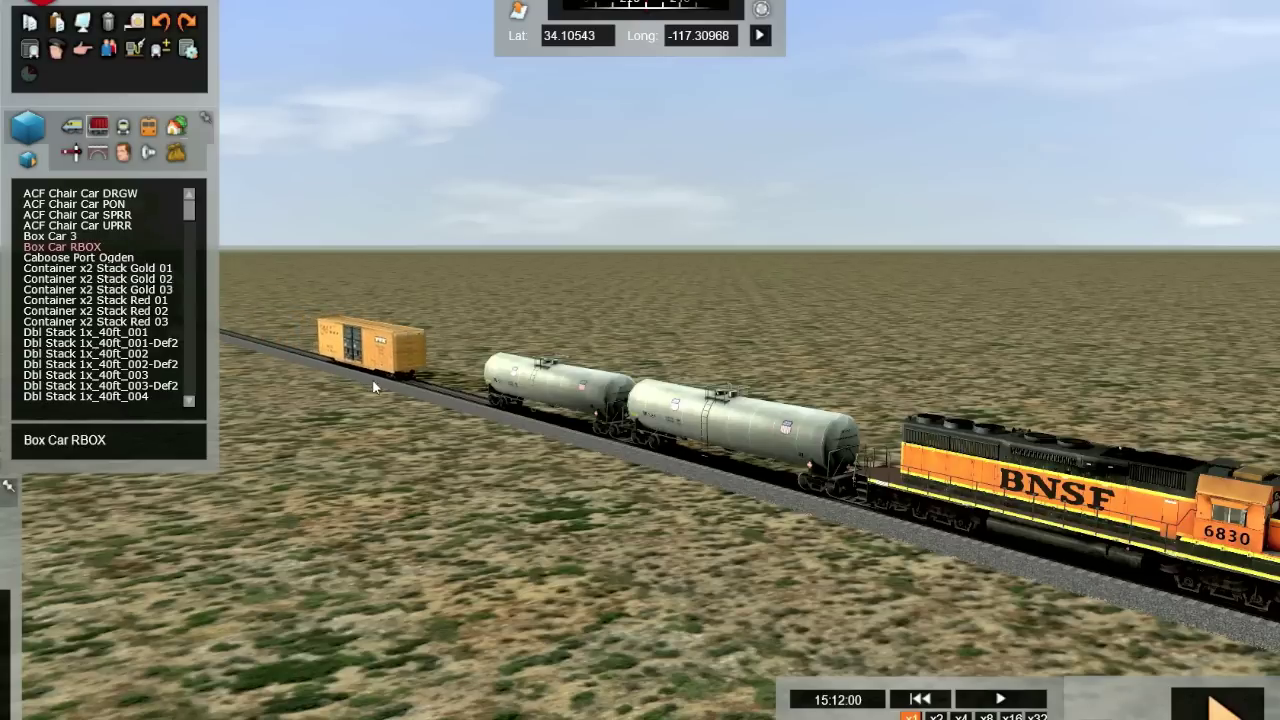
click(440, 406)
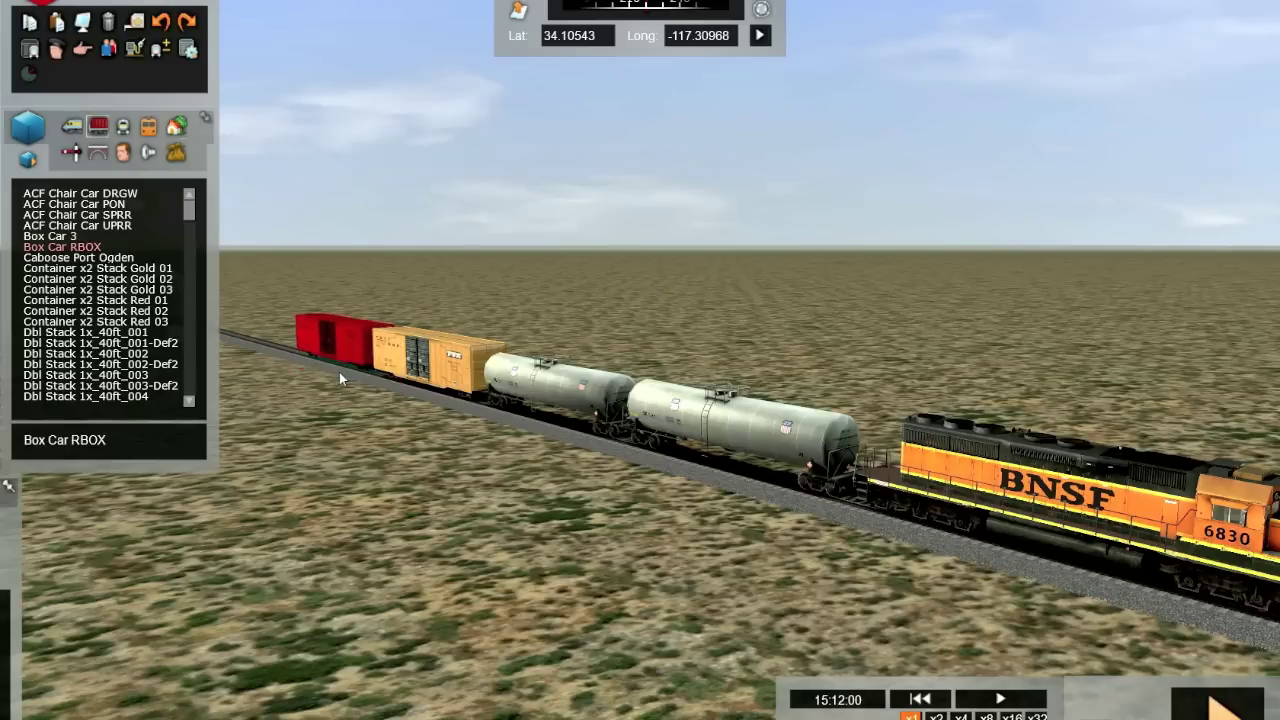
click(349, 371)
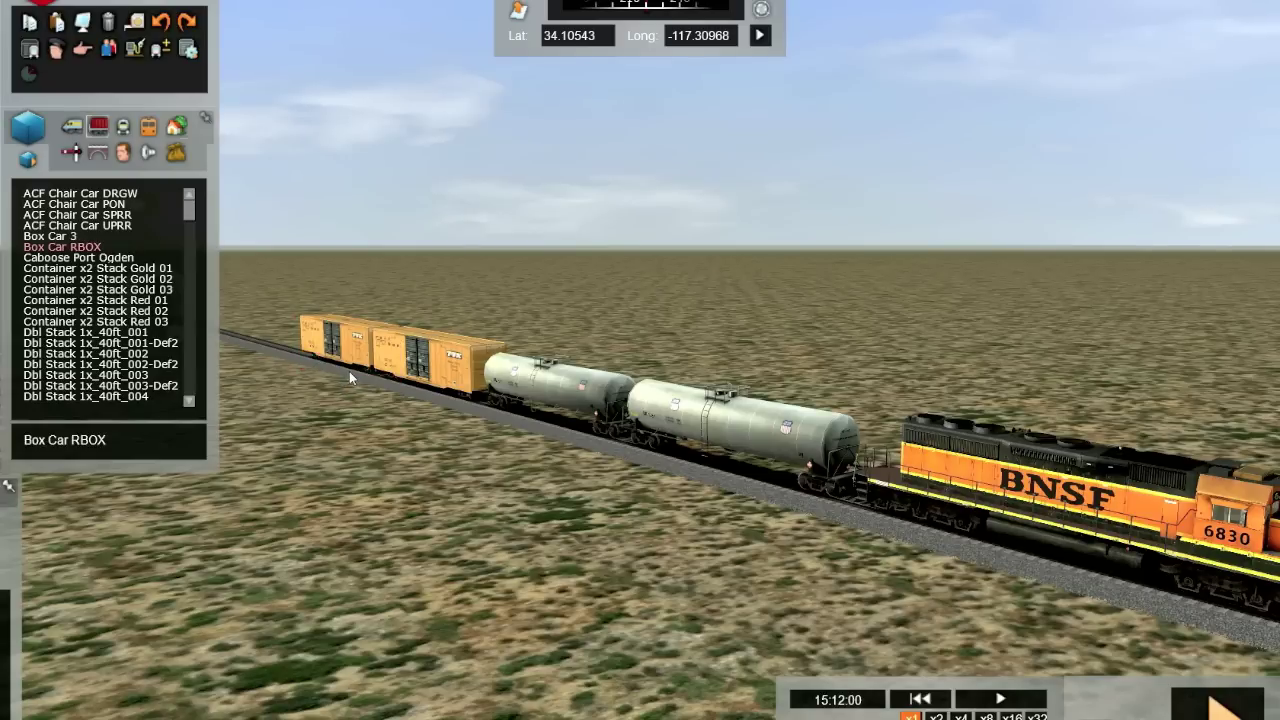
click(331, 370)
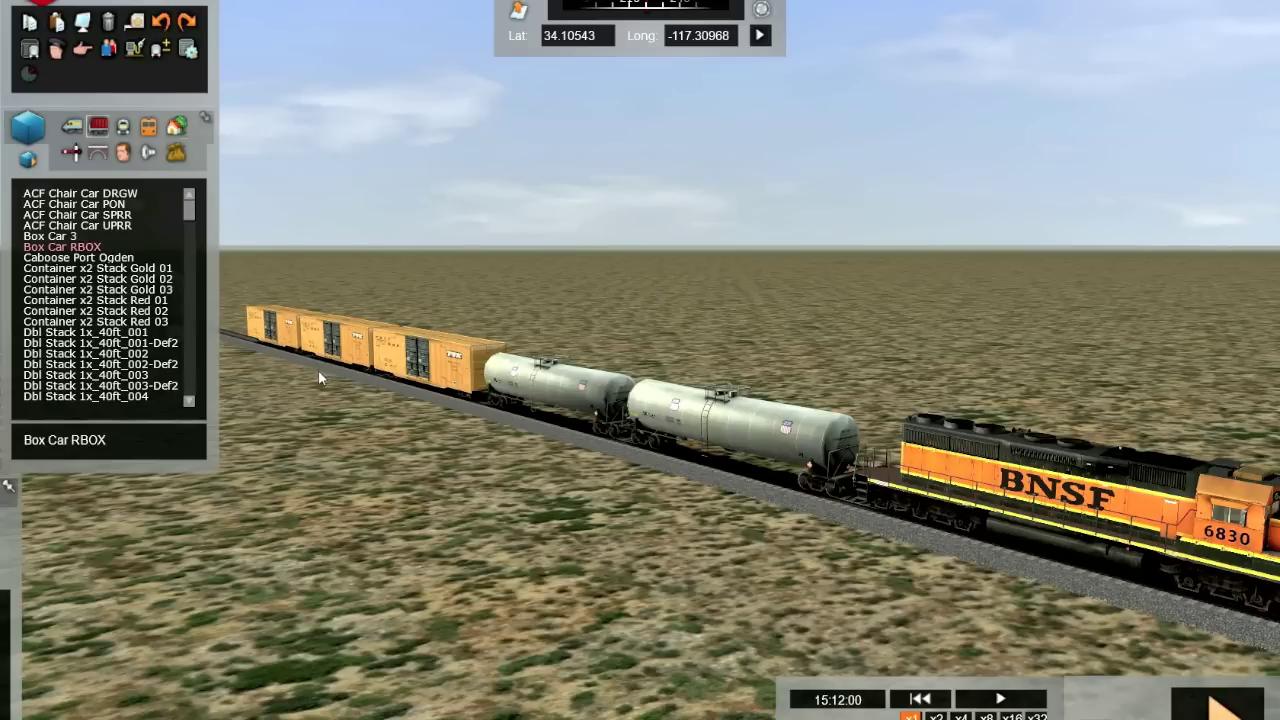
key(ctrl+z)
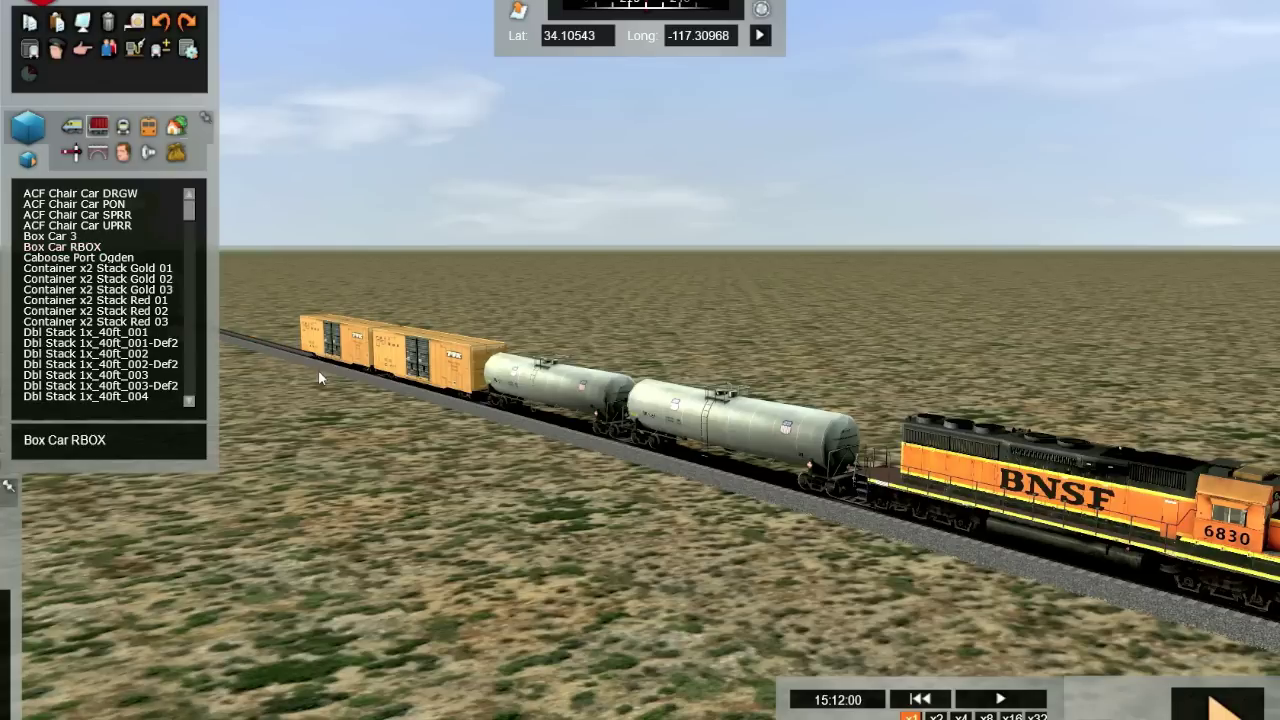
right_drag(297, 517, 365, 538)
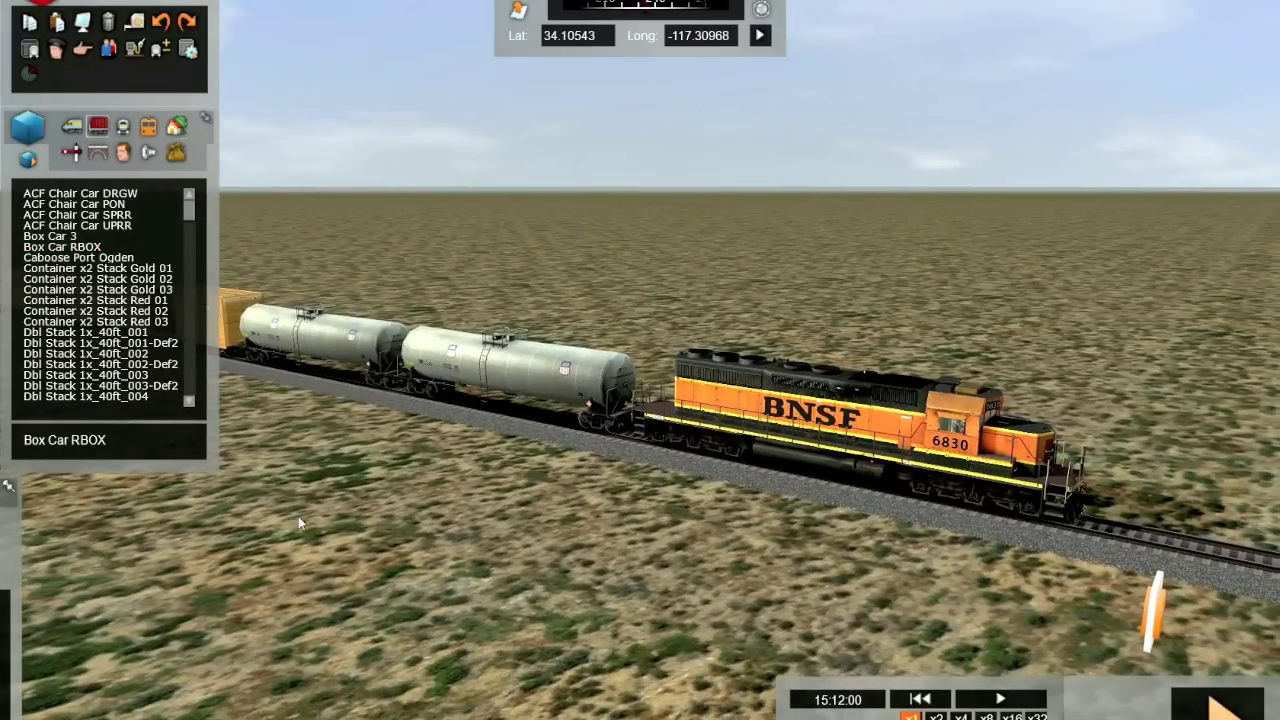